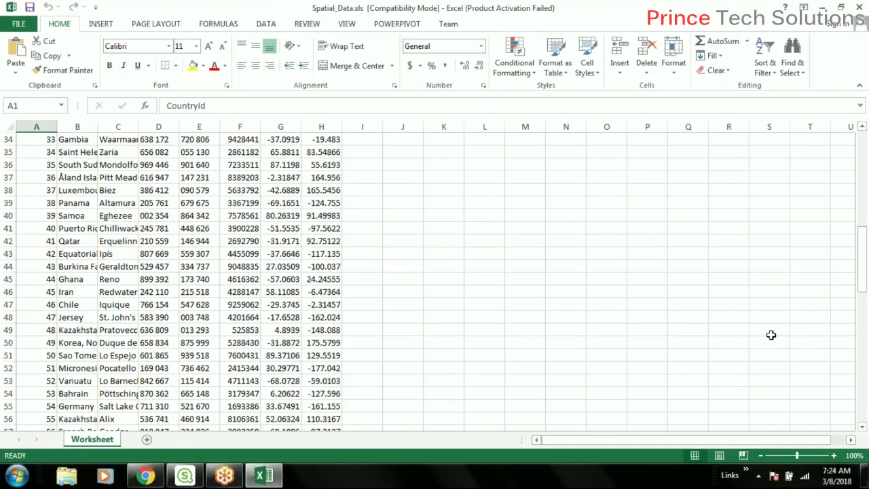
Widen the Country column B, scroll through all 100 rows, and close Spatial_Data.xls
left_click_drag(98, 126, 197, 127)
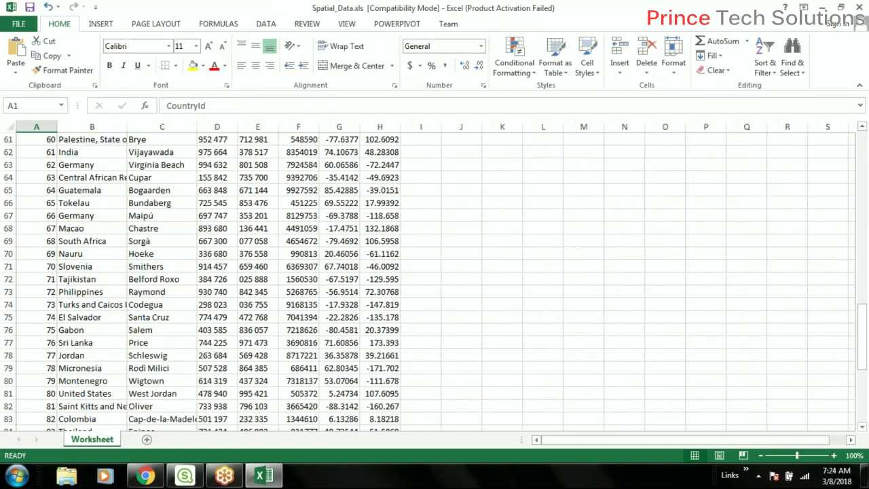
left_click_drag(864, 328, 865, 153)
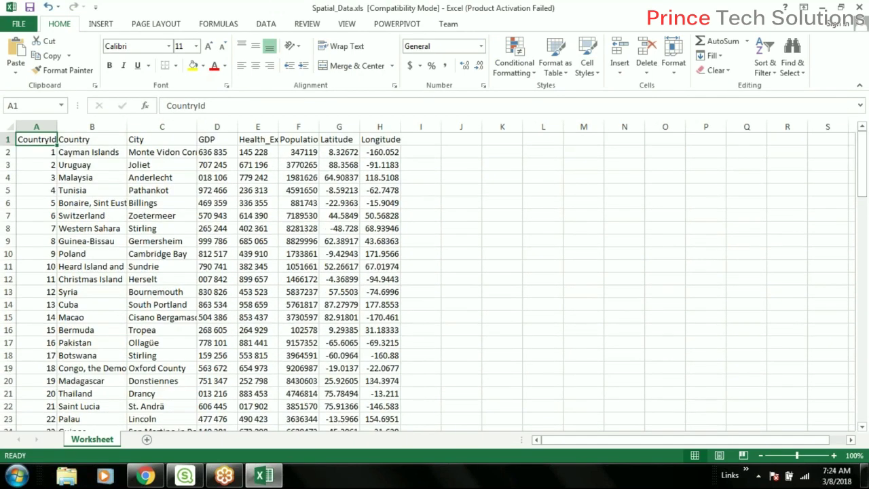
scroll(526, 334, "down", 16)
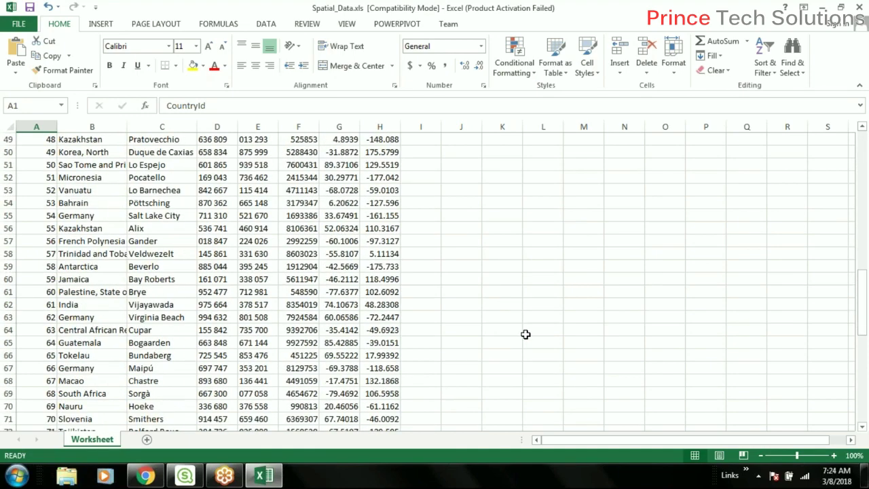
scroll(526, 334, "down", 14)
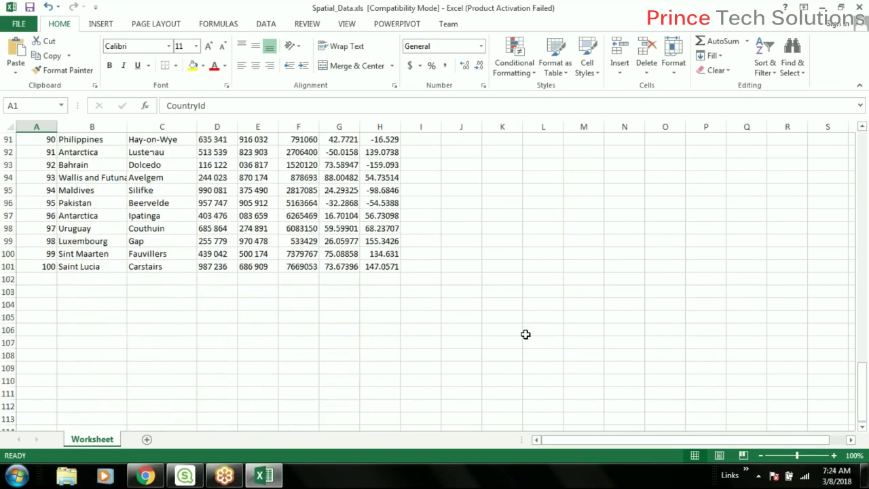
left_click(860, 6)
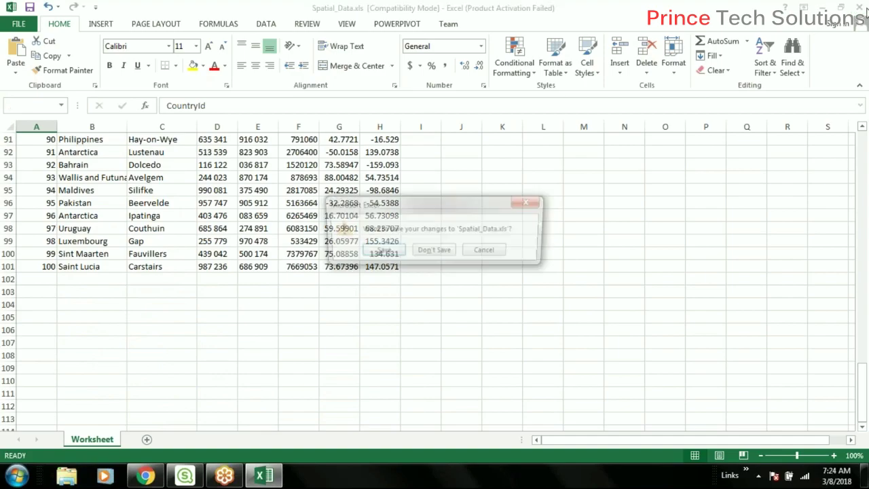
Save the Spatial_Data.xls changes and open the Promotion folder from Explorer's recent folders
left_click(382, 251)
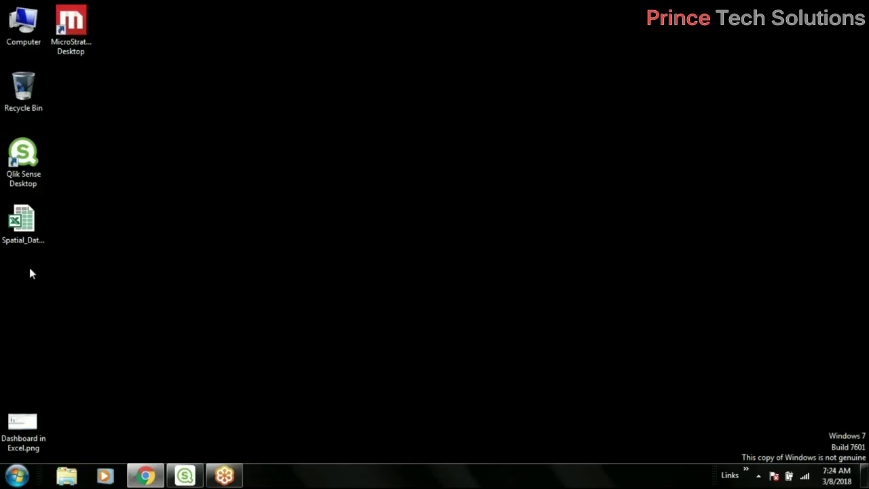
left_click(27, 231)
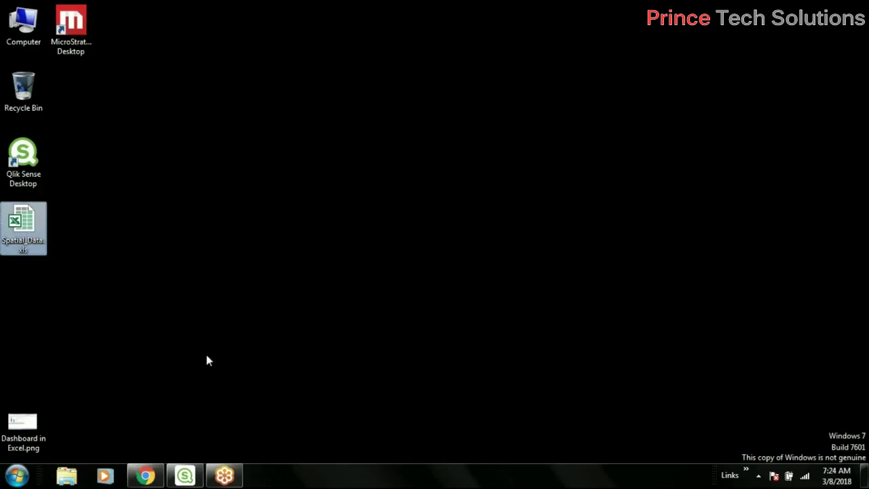
right_click(66, 475)
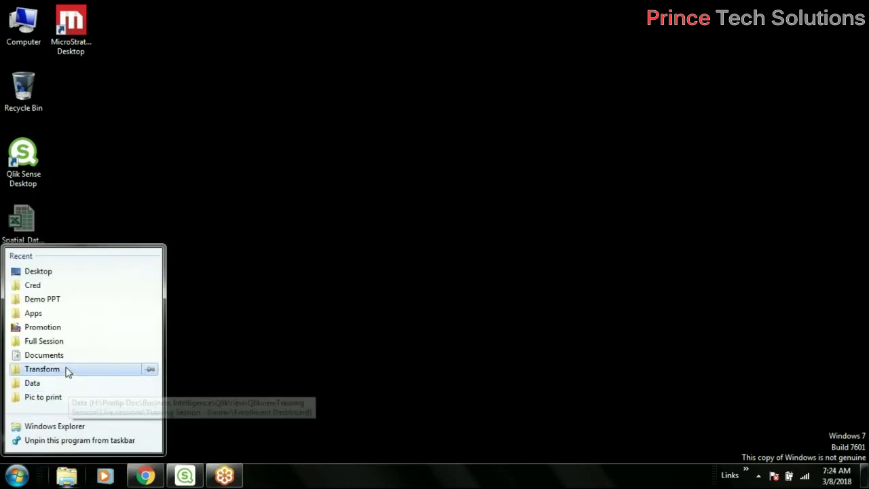
left_click(63, 330)
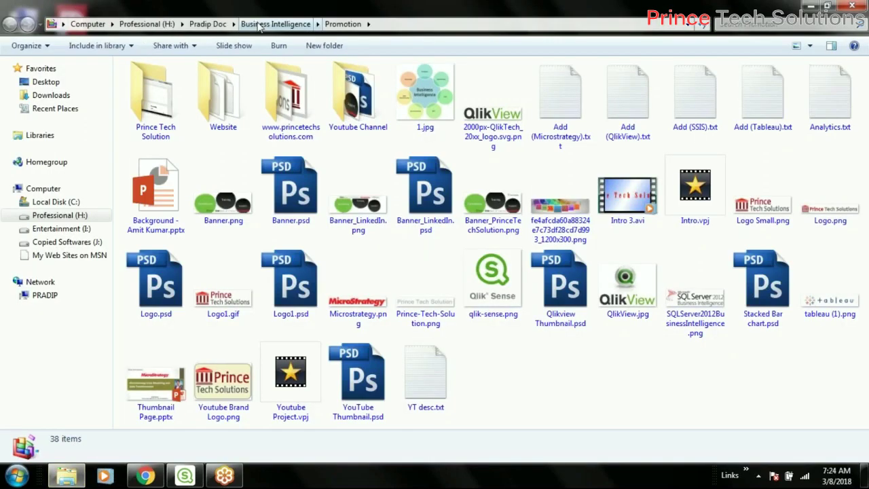
Navigate from Business Intelligence into the Sample Data Base folder, then return to Qlik Sense
left_click(260, 24)
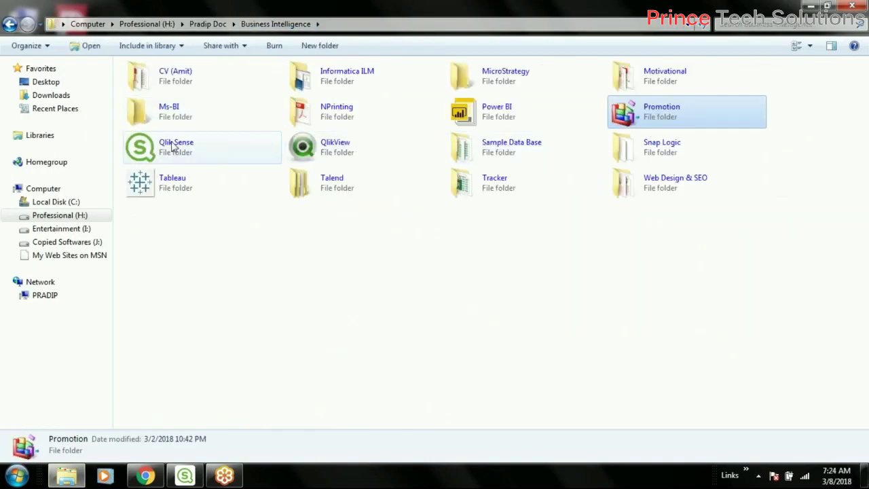
double_click(174, 148)
key("BackSpace")
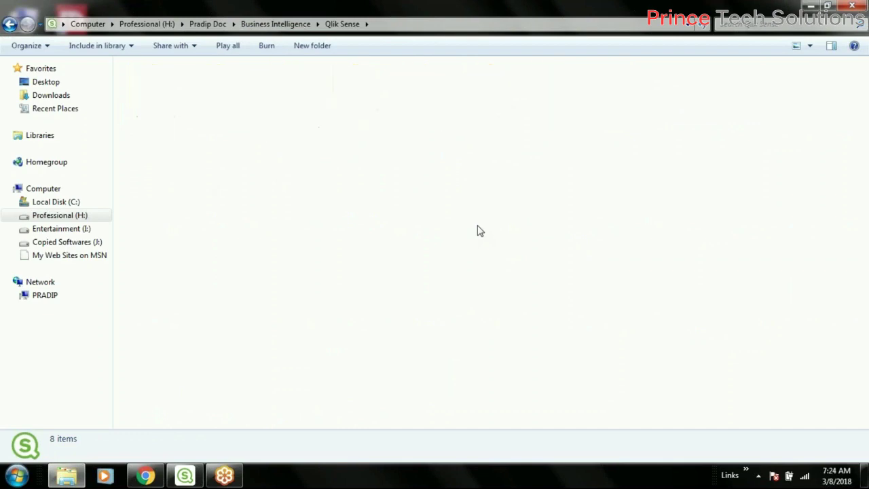
double_click(536, 163)
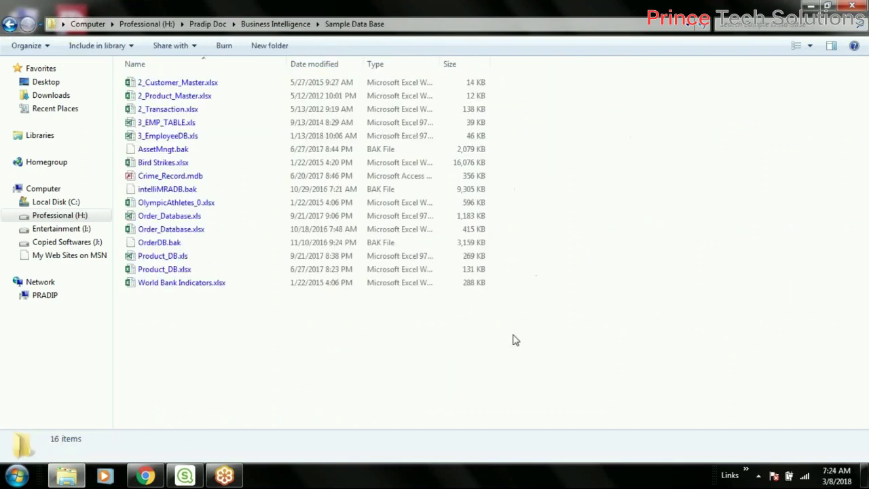
left_click(200, 477)
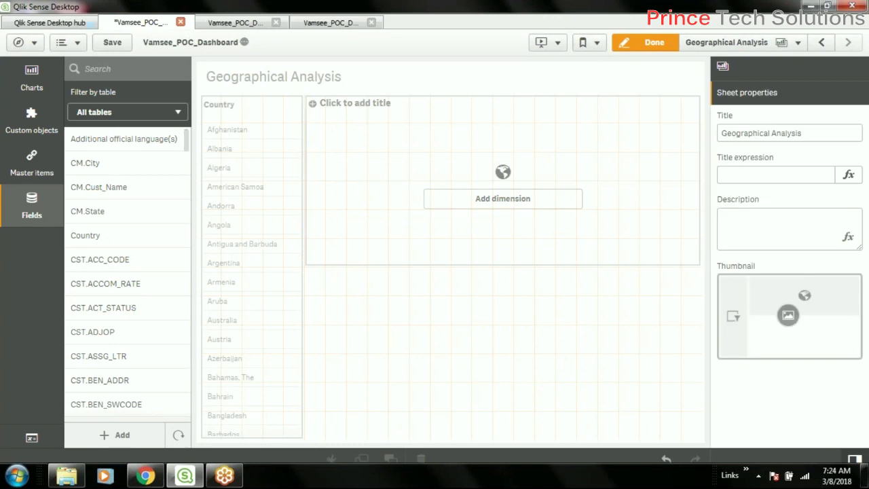
Save the dashboard app, exit sheet editing, and open the data load editor in a new tab
left_click(113, 42)
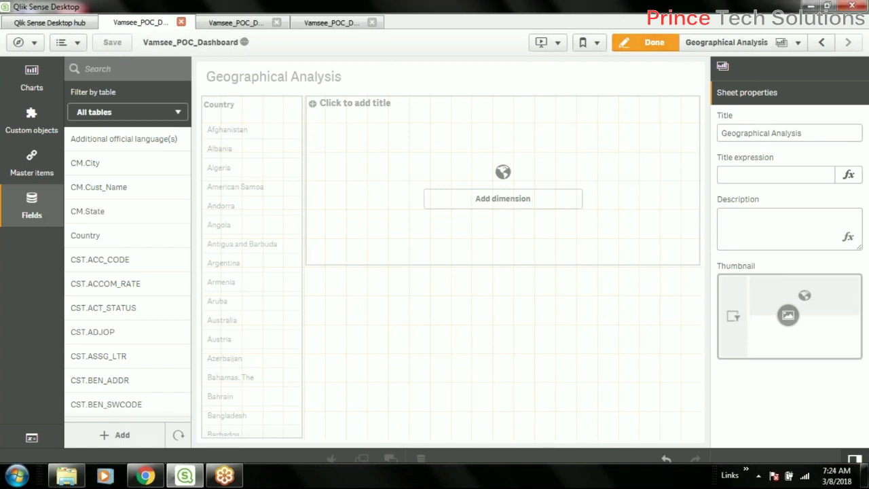
left_click(653, 45)
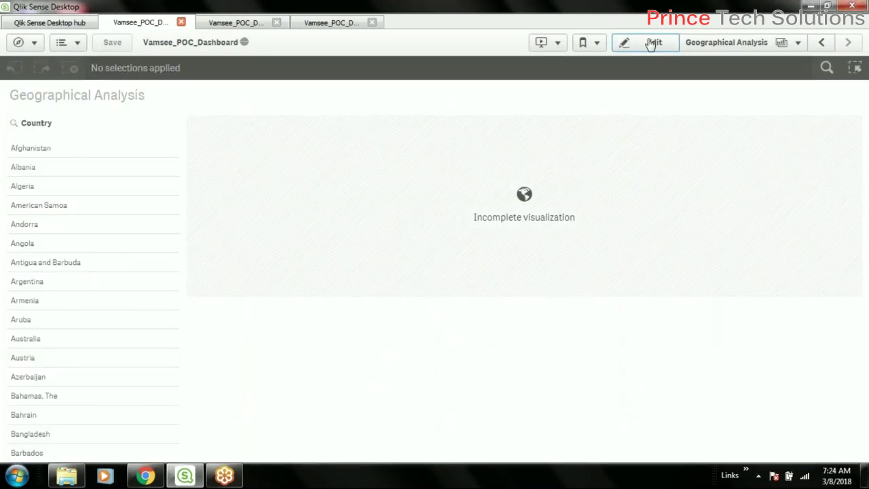
left_click(330, 25)
left_click(244, 24)
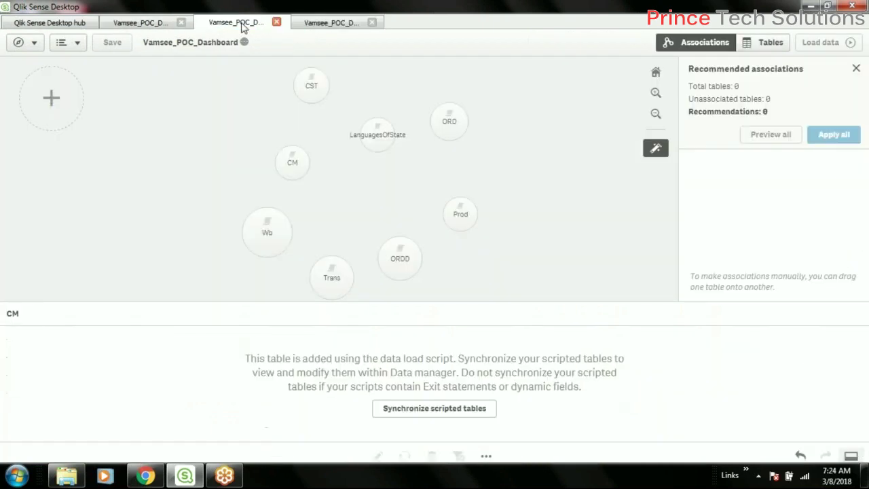
left_click(36, 44)
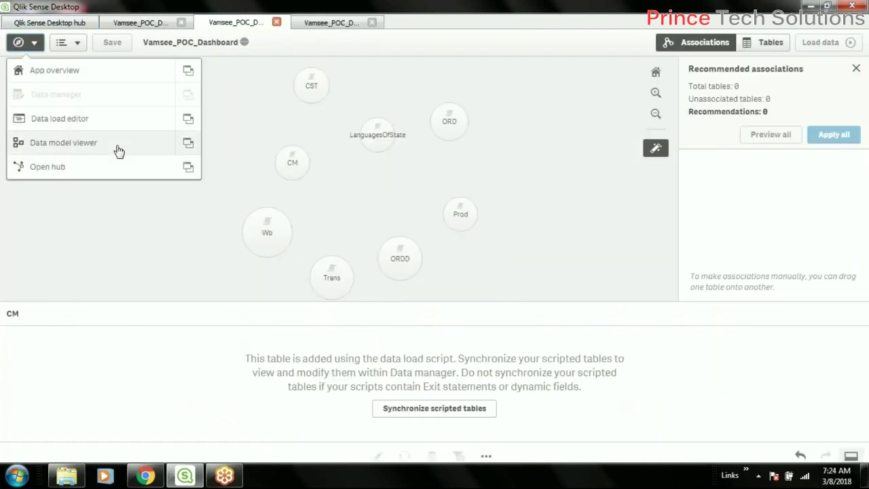
left_click(188, 119)
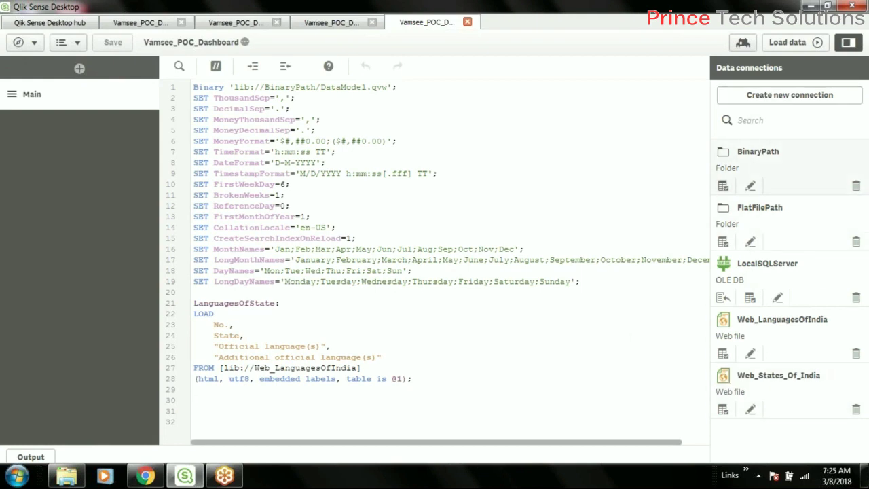
Open the Select file dialog for the BinaryPath folder connection
left_click(723, 186)
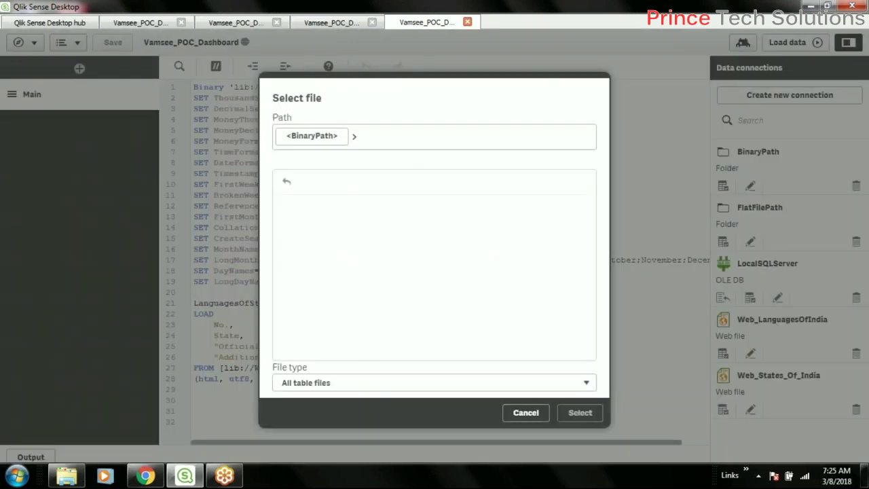
Insert a LOAD script for Spatial_Data.xls from FlatFilePath with all eight fields
key("Escape")
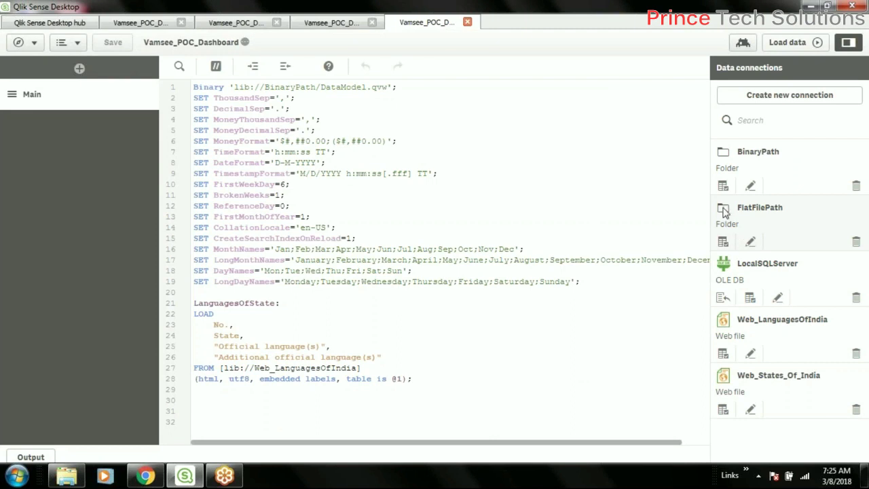
left_click(723, 241)
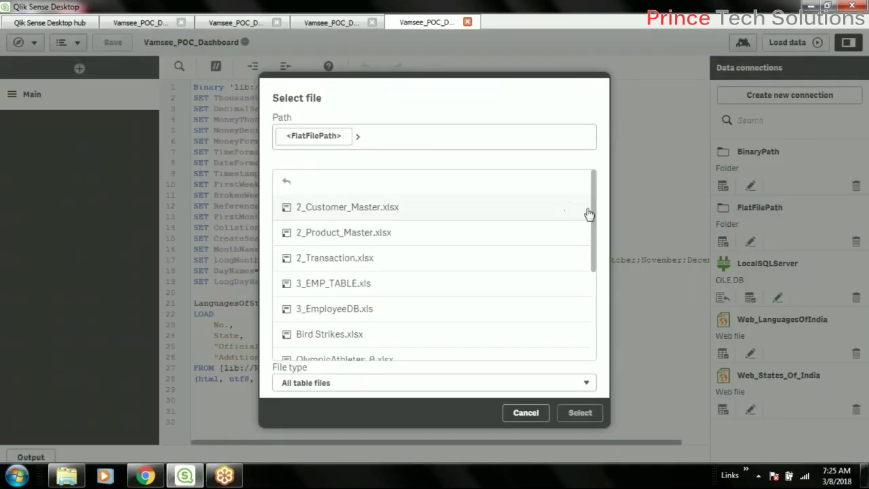
left_click_drag(593, 234, 600, 325)
left_click(301, 324)
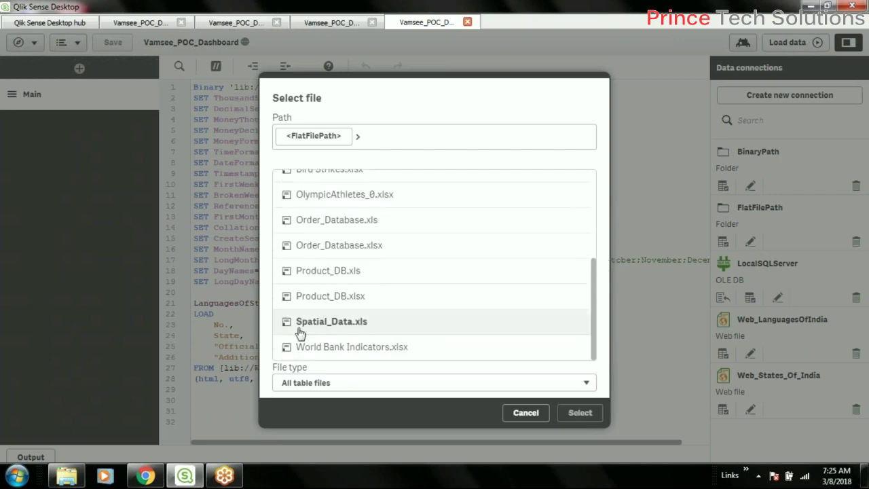
left_click(587, 415)
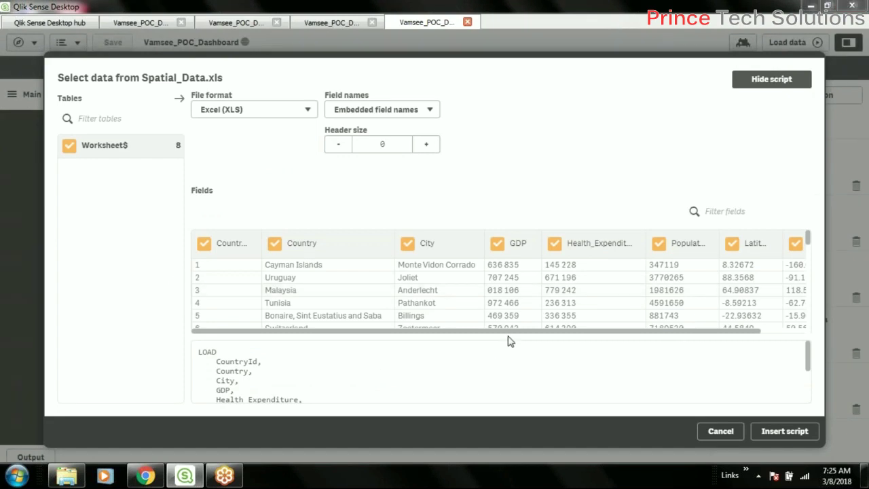
left_click_drag(520, 333, 643, 333)
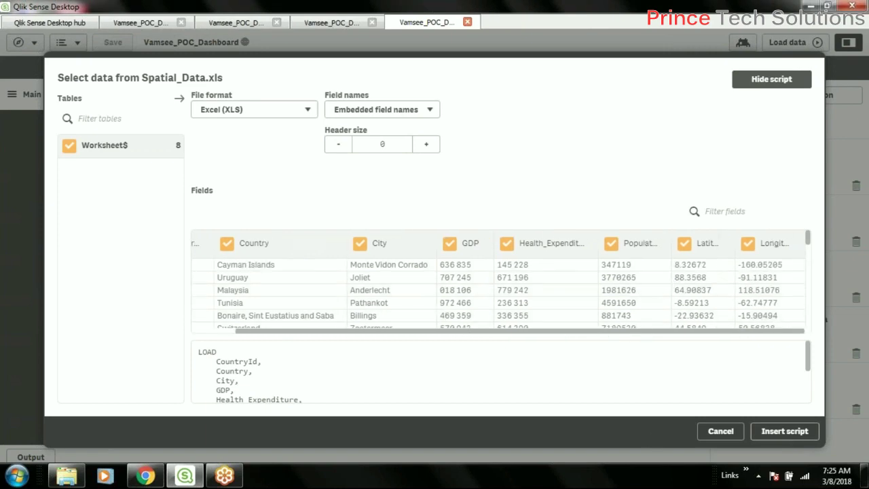
left_click(784, 431)
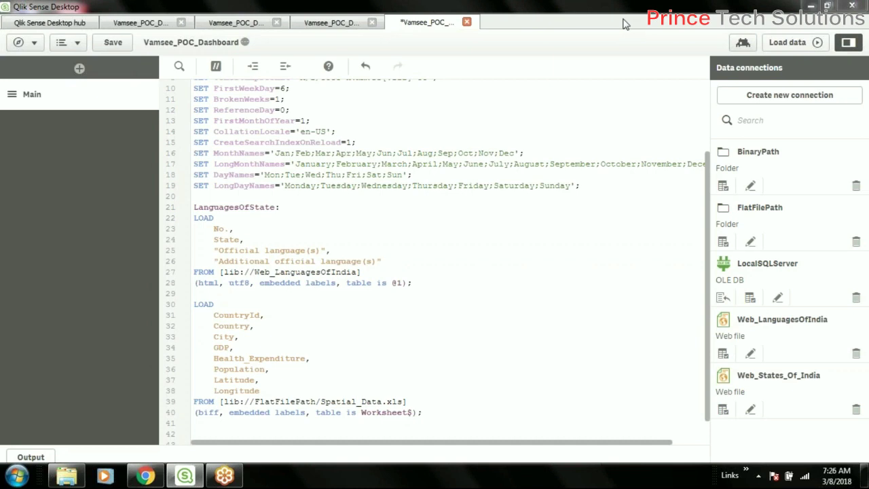
Add a blank line above the new LOAD block, save the script, and reload the data
left_click(468, 424)
left_click(235, 295)
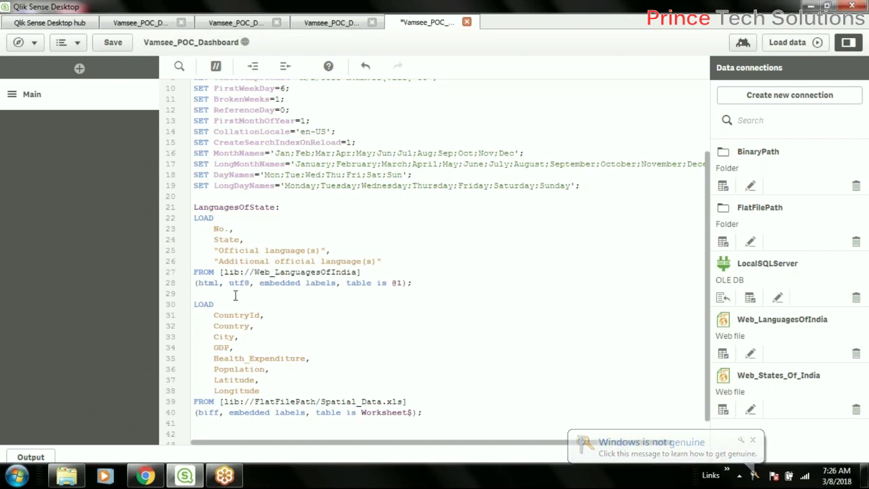
key("Return")
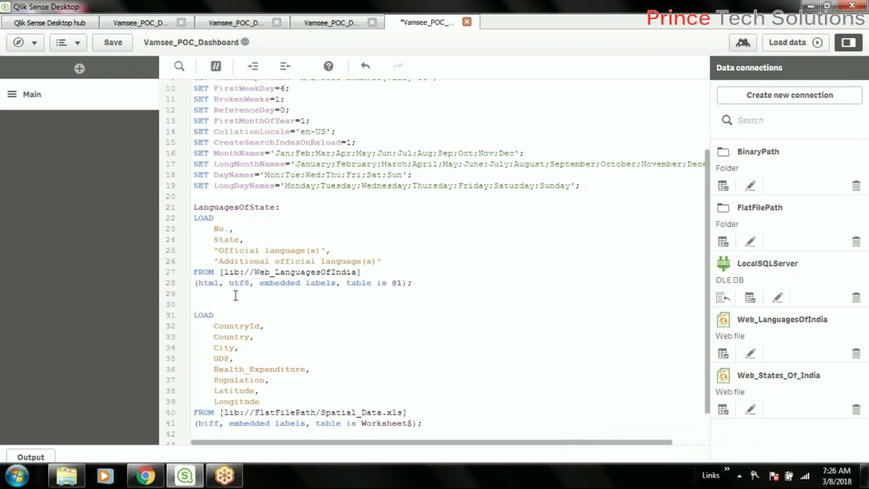
type("s")
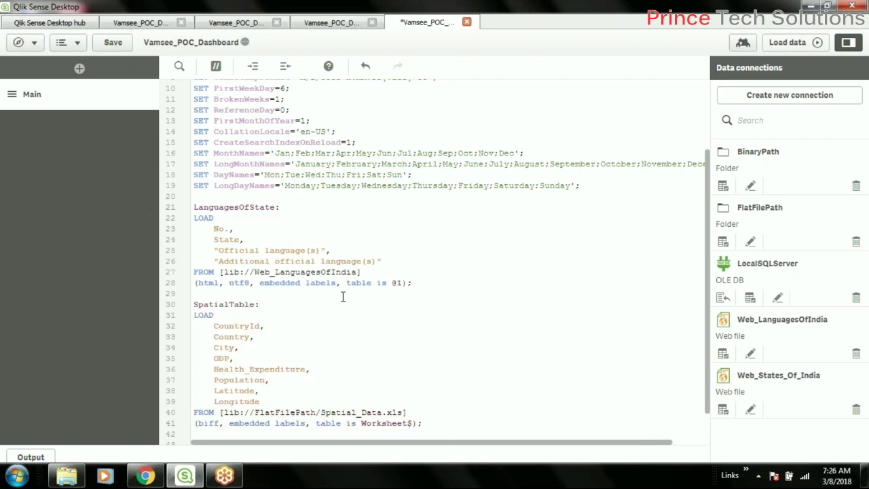
key("ctrl+s")
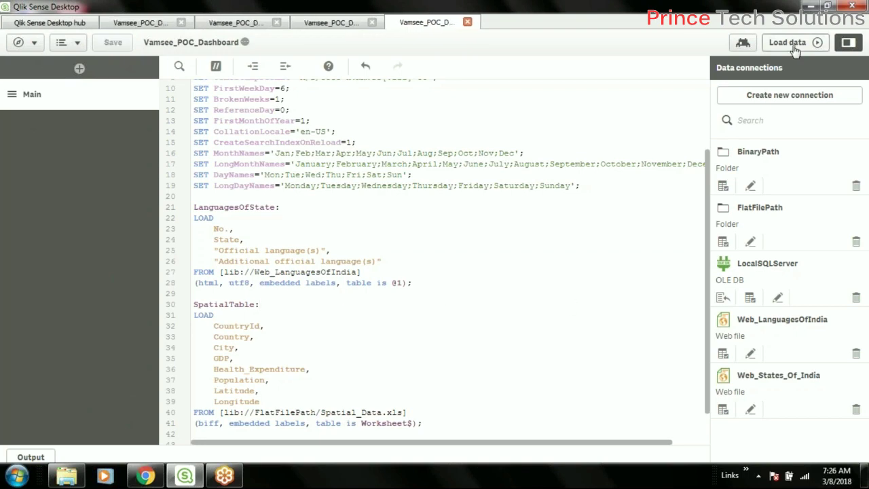
left_click(787, 42)
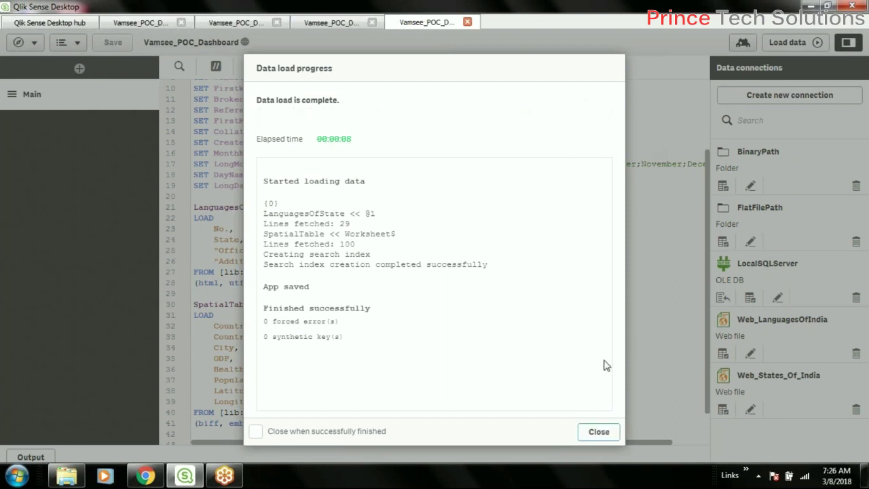
left_click(611, 433)
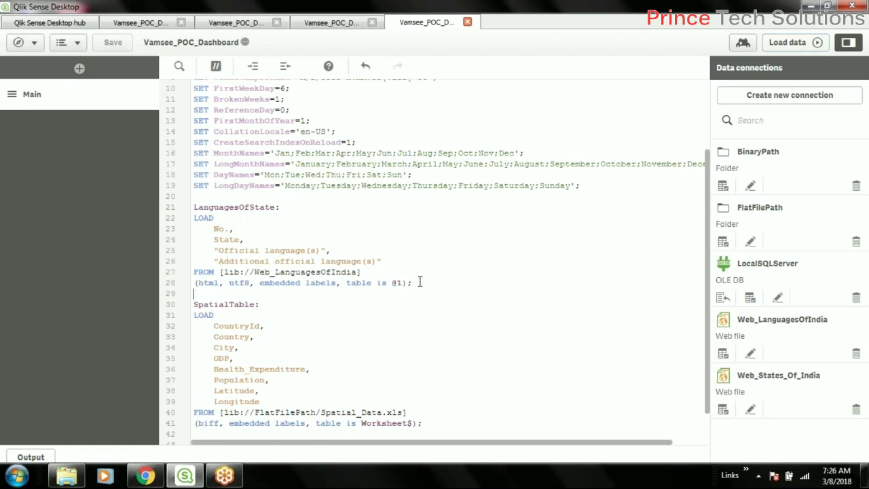
Edit the Geographical Analysis sheet and filter the field list to SpatialTable
left_click(143, 23)
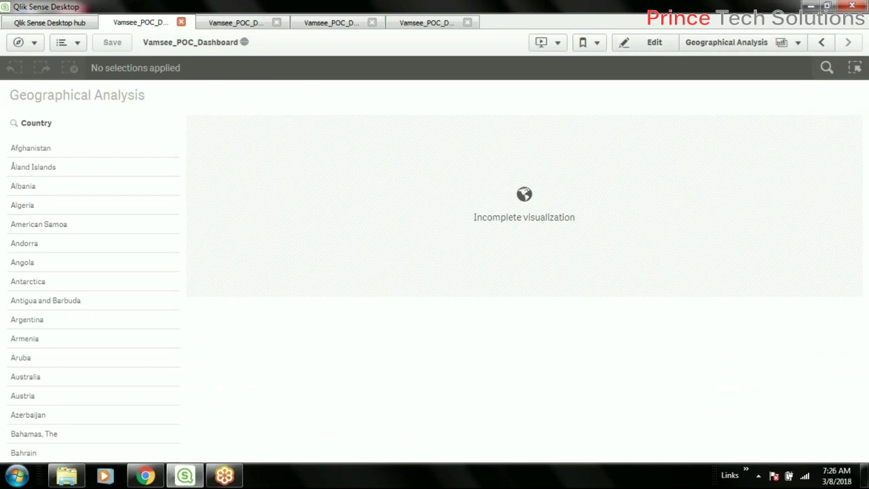
left_click(648, 42)
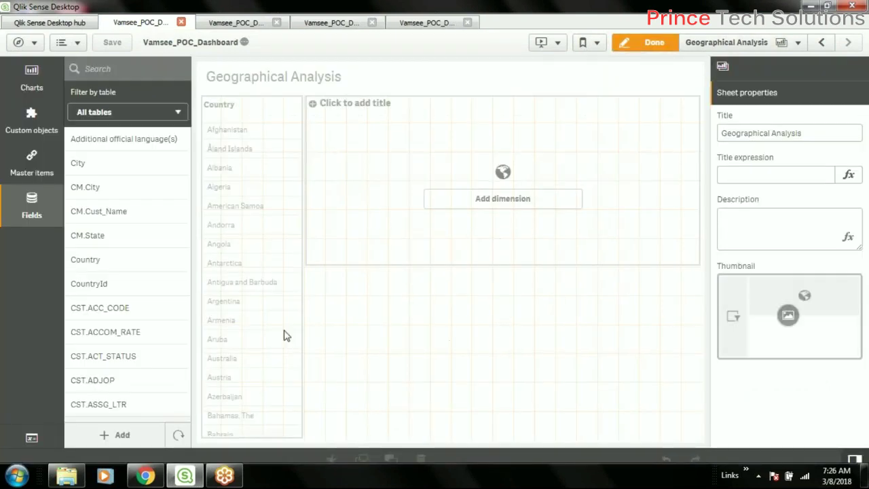
left_click(144, 118)
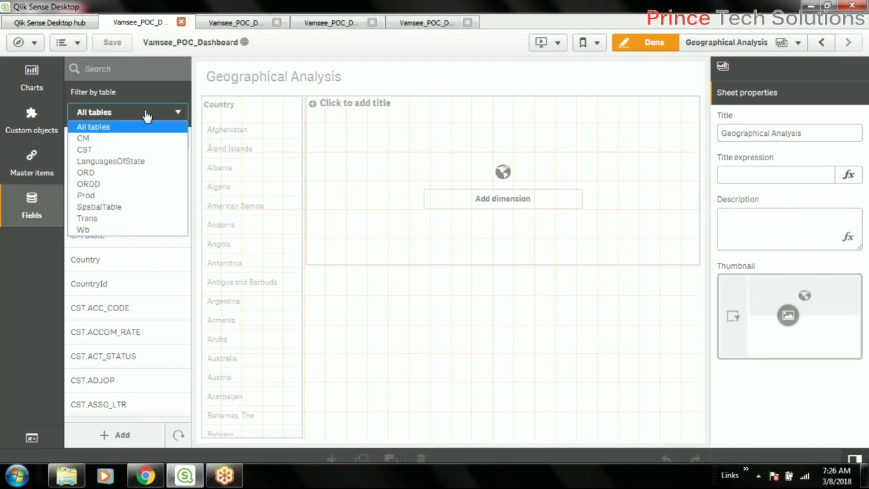
left_click(108, 207)
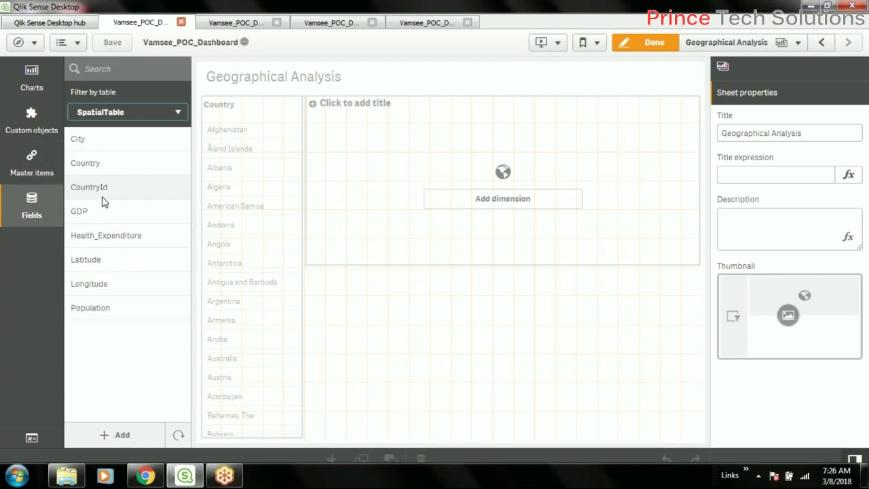
Try dropping Country and then Longitude onto the map, dismissing each error
left_click_drag(84, 163, 490, 201)
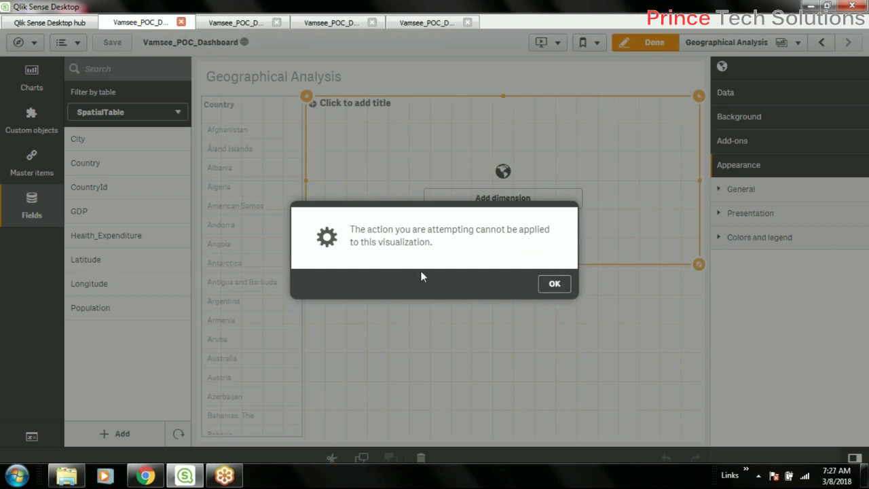
left_click(555, 286)
left_click_drag(125, 285, 526, 191)
left_click(558, 286)
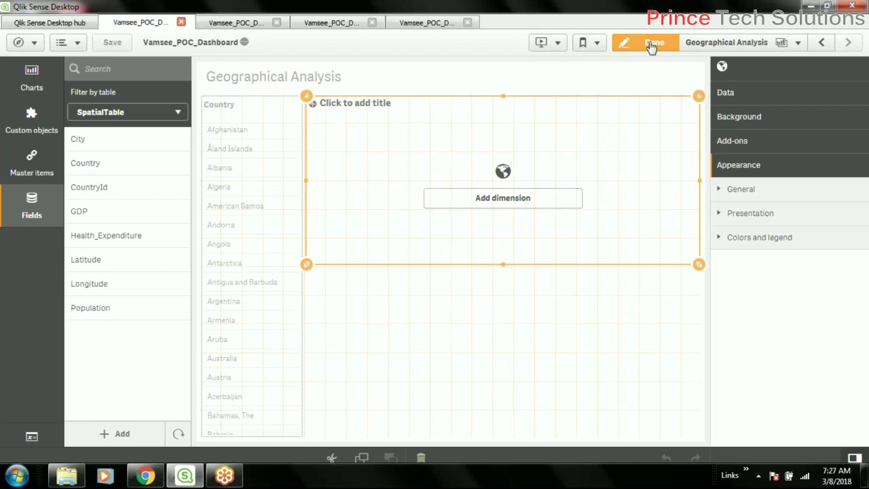
Insert a GeoMakePoint function on a new line after Longitude in the SpatialTable LOAD
left_click(418, 27)
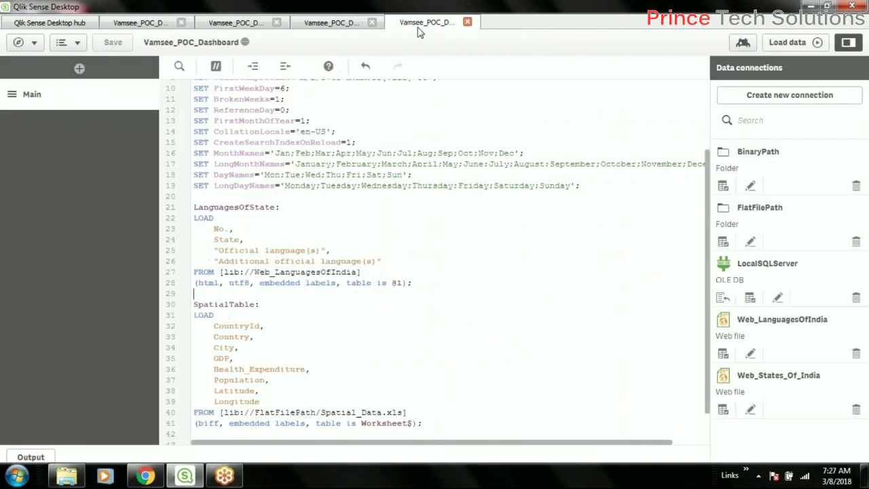
scroll(424, 294, "down", 1)
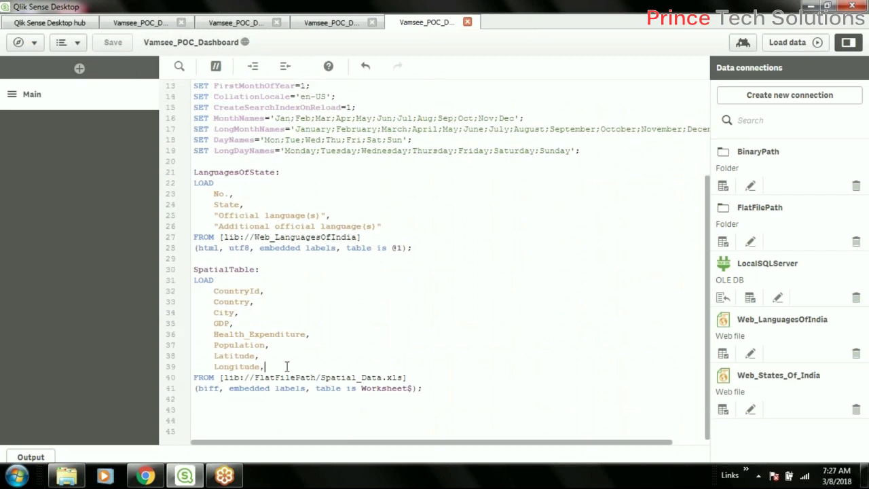
key("Return")
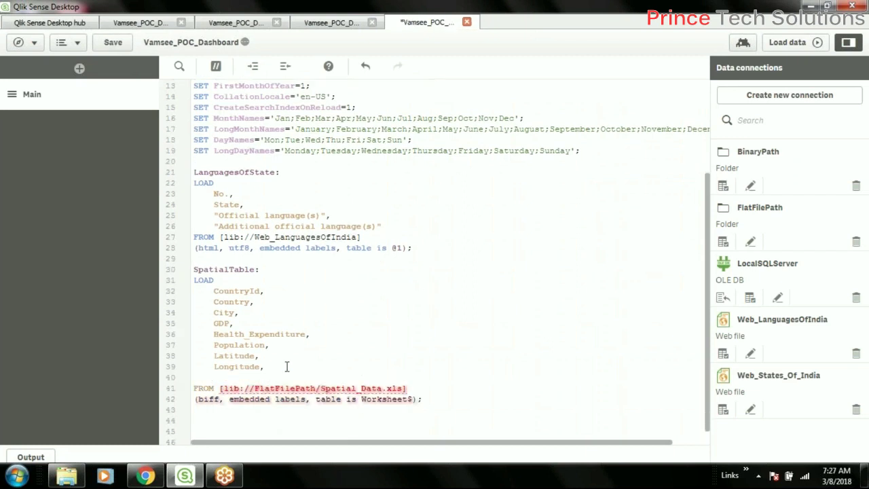
type("geo")
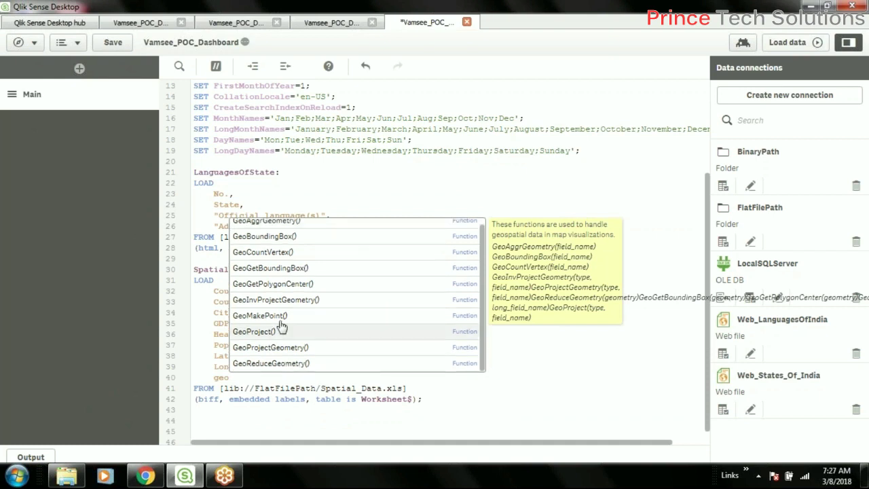
scroll(309, 320, "down", 1)
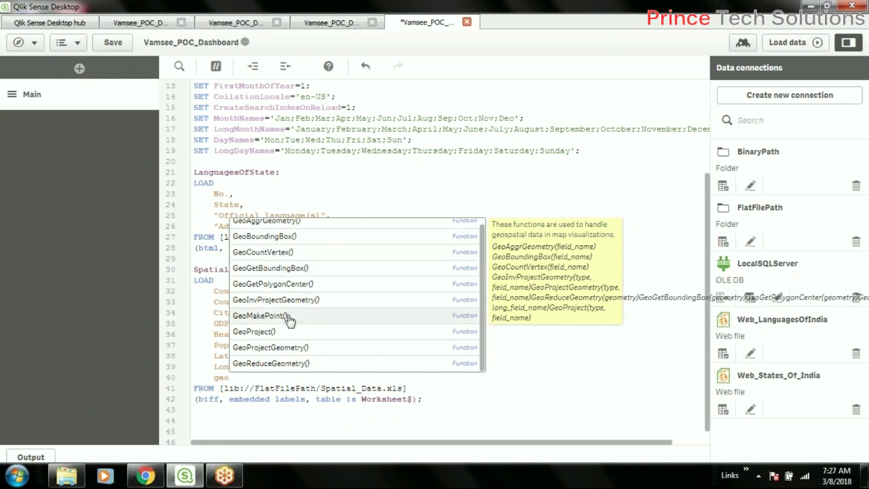
left_click(618, 25)
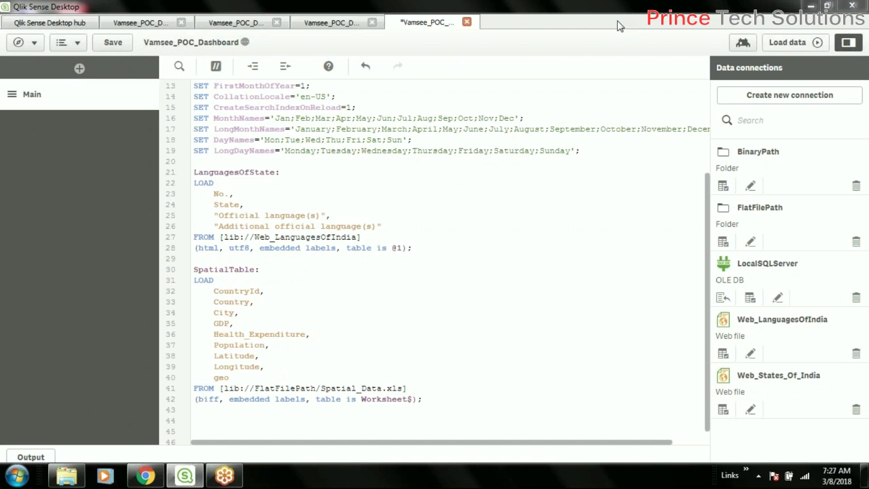
left_click(270, 375)
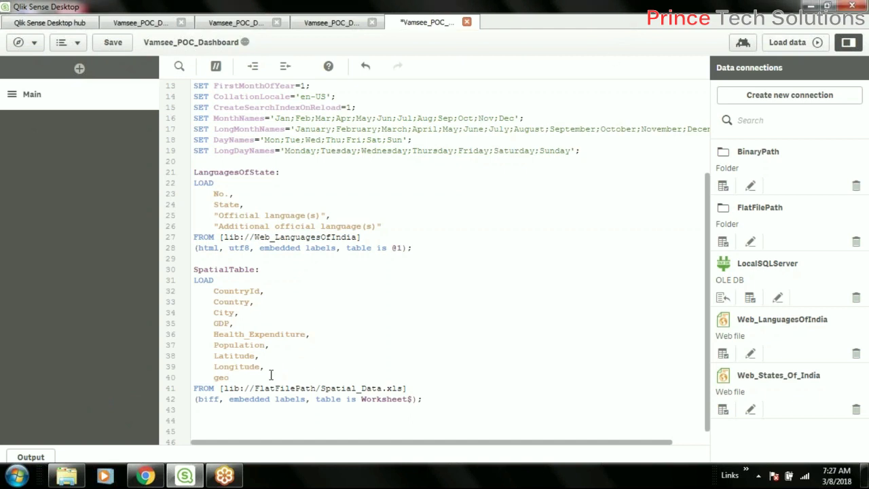
type("m")
key("Return")
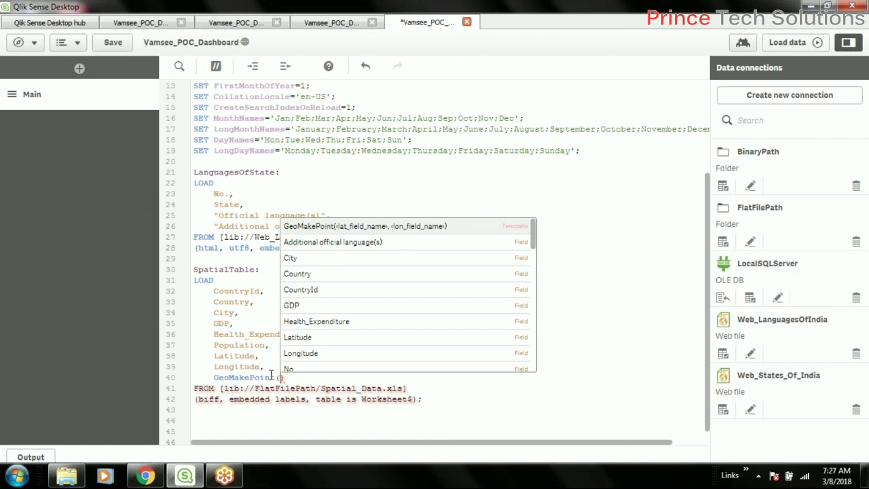
Complete the line as GeoMakePoint(Latitude,Longitude) as GeoKey and save the app
double_click(234, 356)
key("ctrl+c")
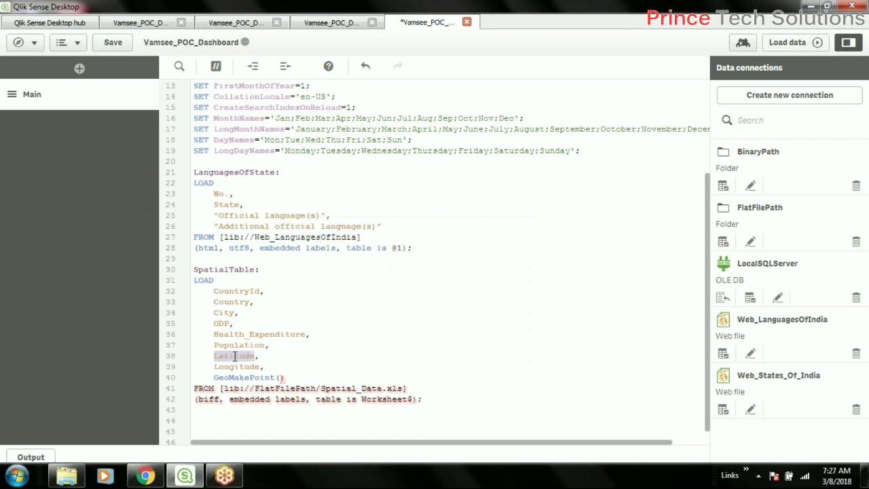
left_click(282, 378)
key("ctrl+v")
type(",")
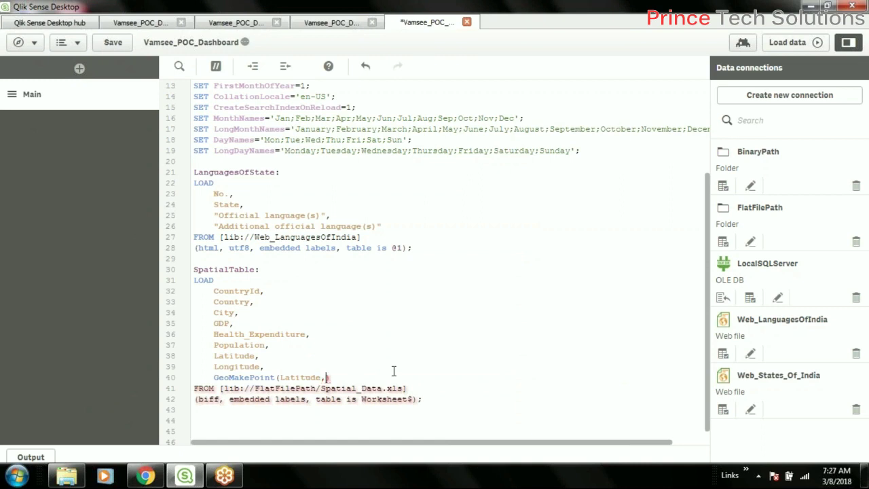
double_click(244, 367)
key("ctrl+c")
left_click(327, 377)
key("ctrl+v")
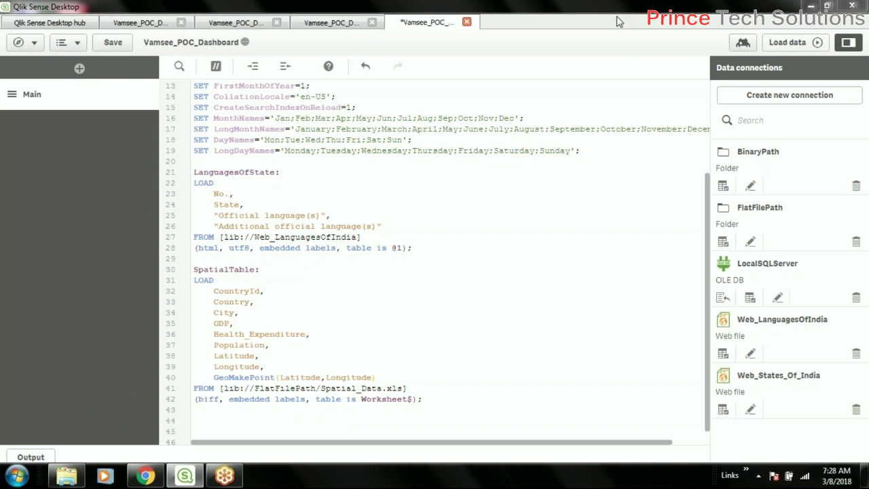
left_click(392, 380)
type("as")
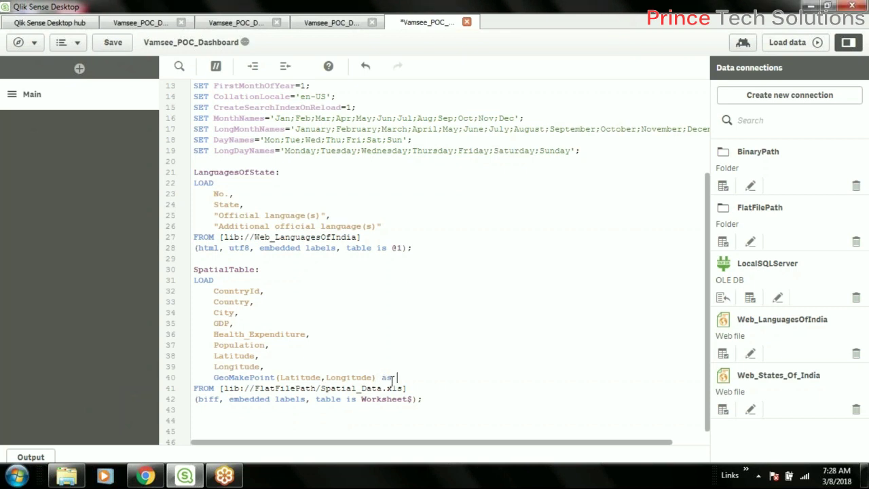
type(" GeoKey")
left_click(445, 375)
left_click(113, 42)
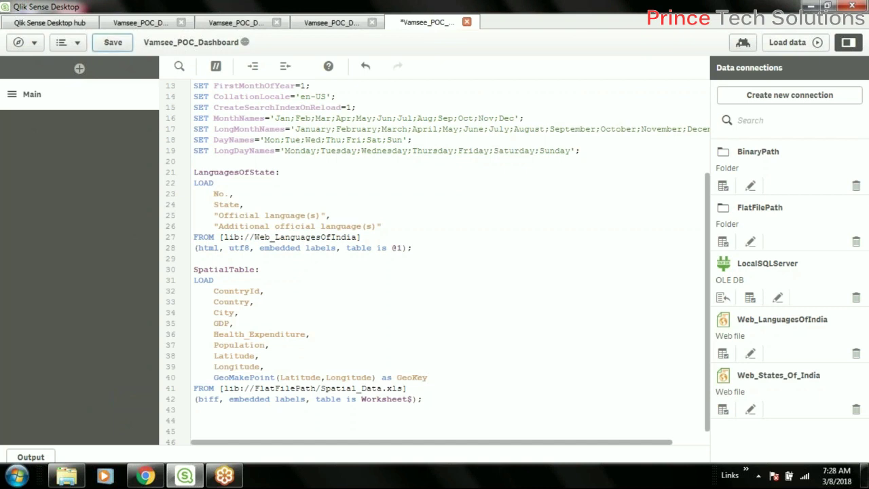
Reload the data and highlight the Latitude, Longitude and GeoMakePoint parts of the GeoKey line
left_click(794, 43)
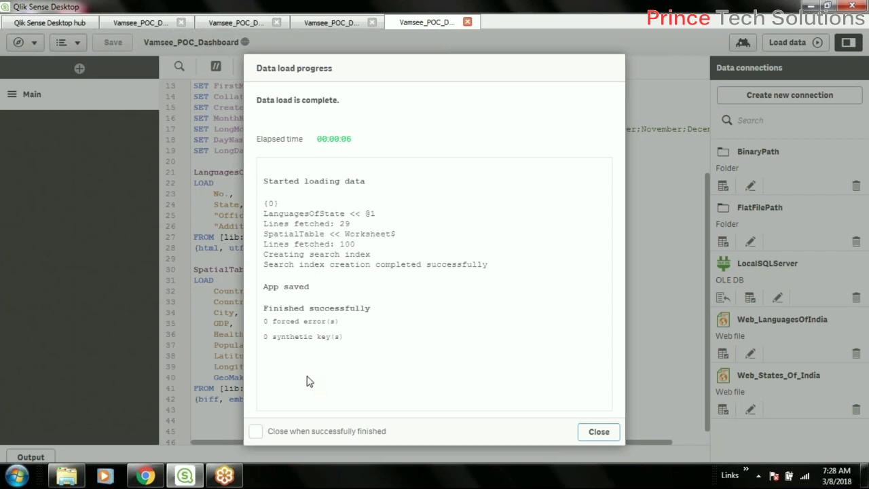
left_click(599, 432)
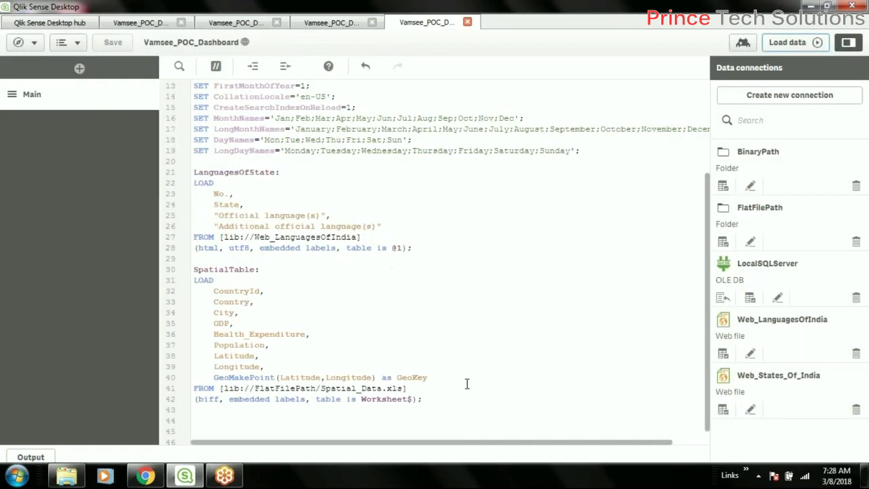
double_click(233, 356)
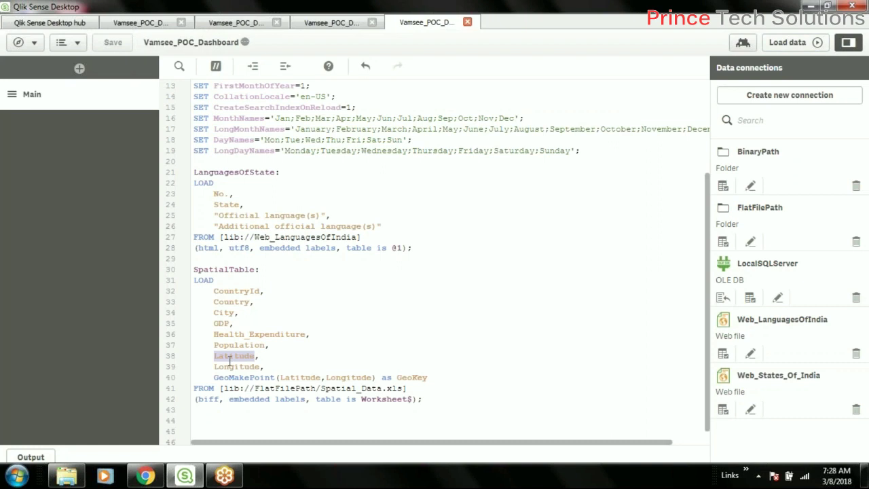
double_click(237, 366)
double_click(234, 356)
left_click(237, 368)
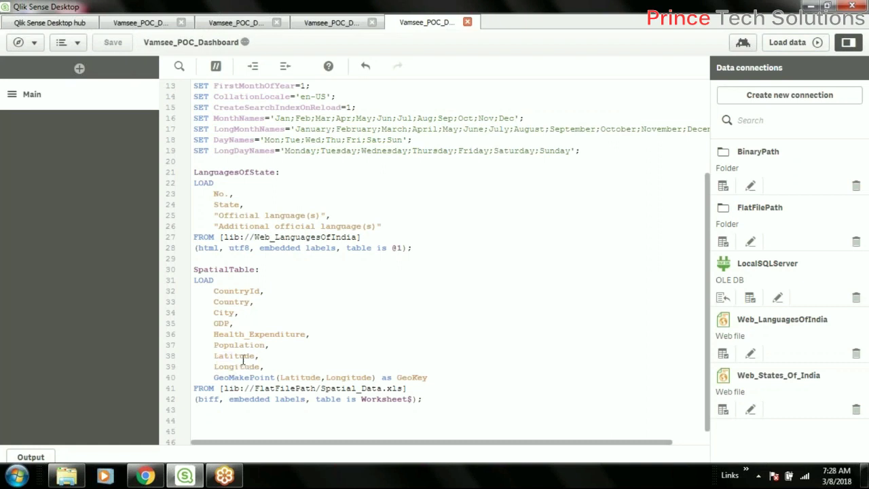
double_click(243, 356)
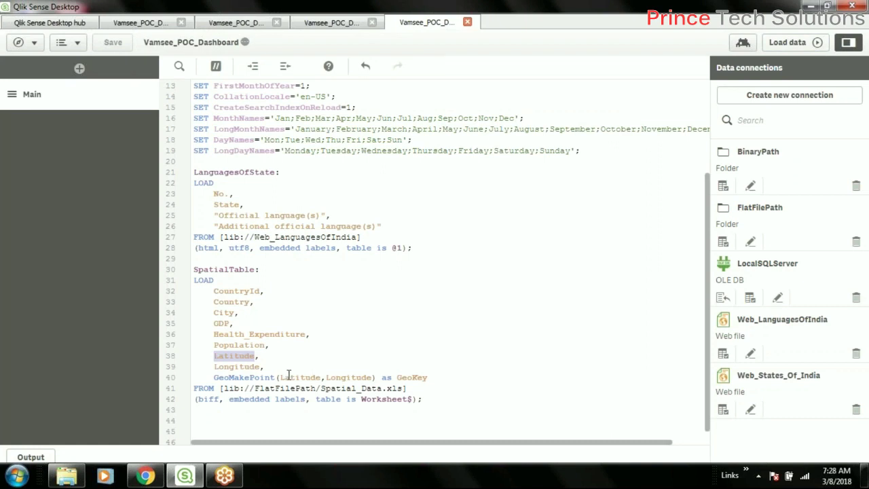
left_click_drag(205, 377, 480, 373)
left_click(259, 379)
double_click(259, 379)
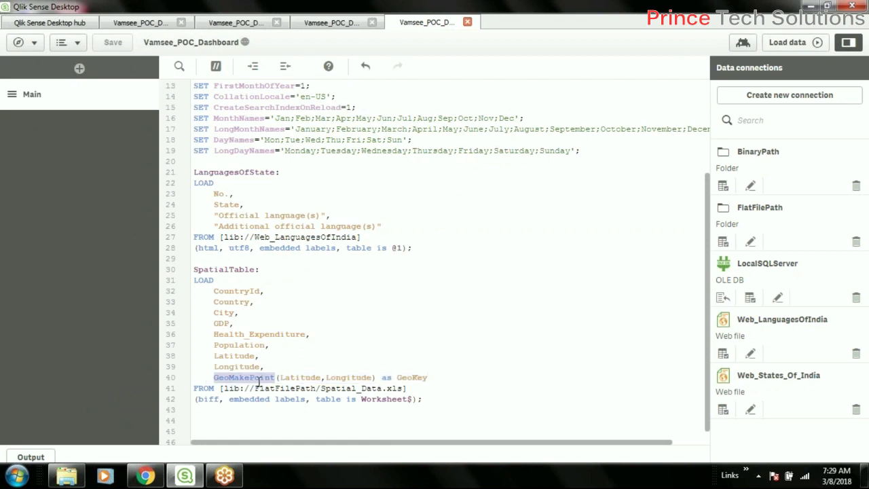
left_click(436, 386)
left_click(437, 381)
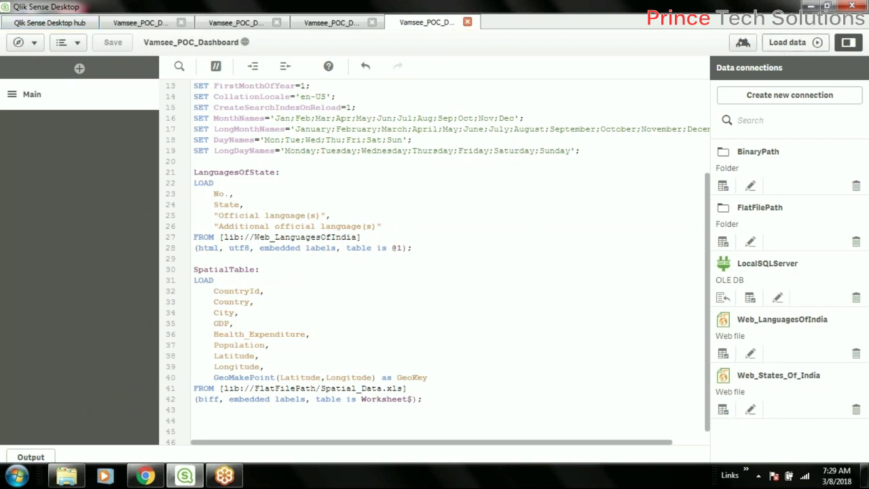
Reload the data again and return to the sheet editor with the map
left_click(789, 42)
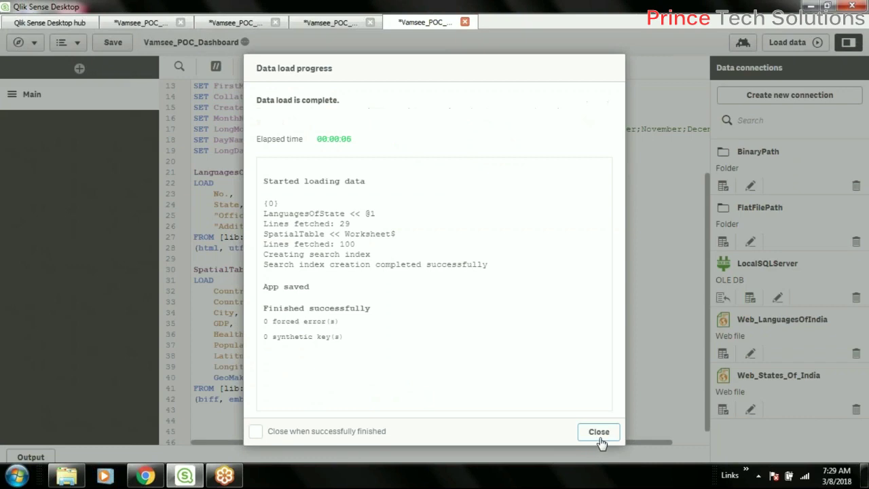
left_click(601, 433)
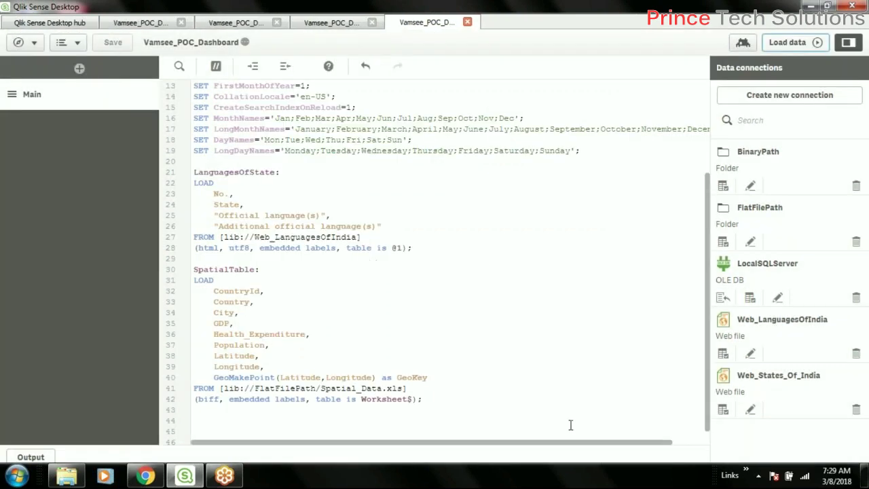
left_click(156, 26)
Drop GeoKey onto the map and check which fields can form a point layer
left_click(586, 298)
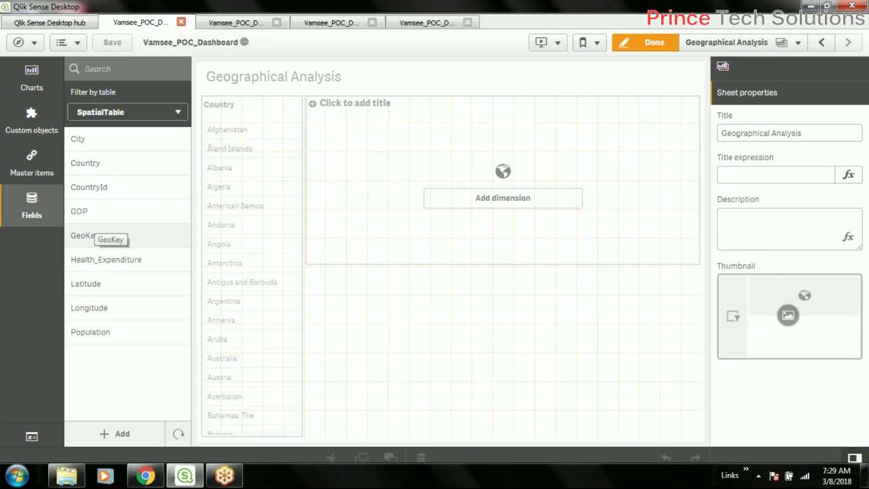
left_click_drag(88, 238, 520, 199)
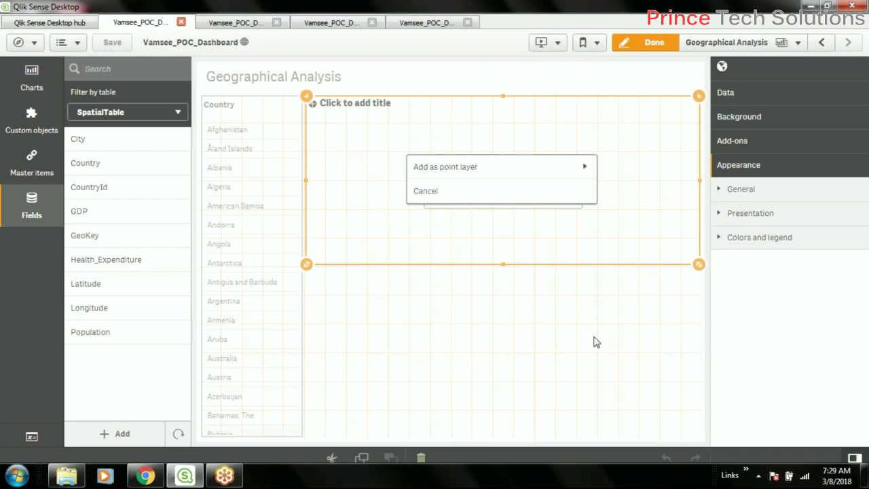
left_click(547, 169)
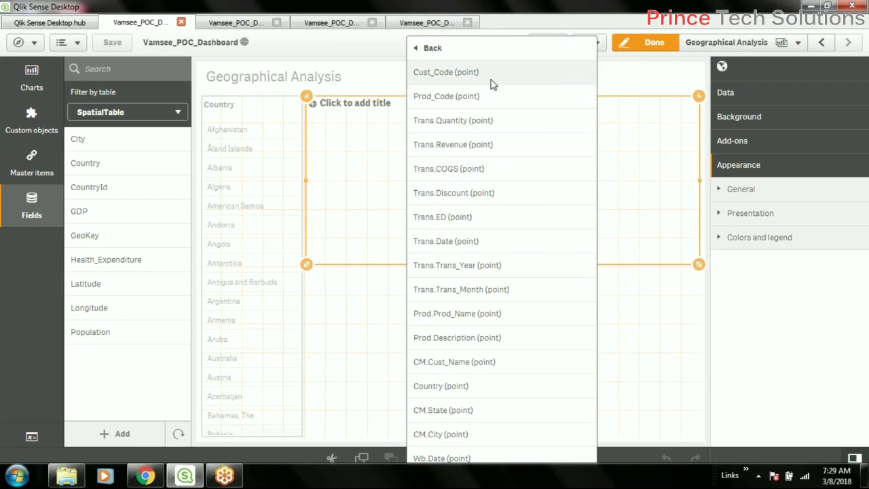
left_click(643, 315)
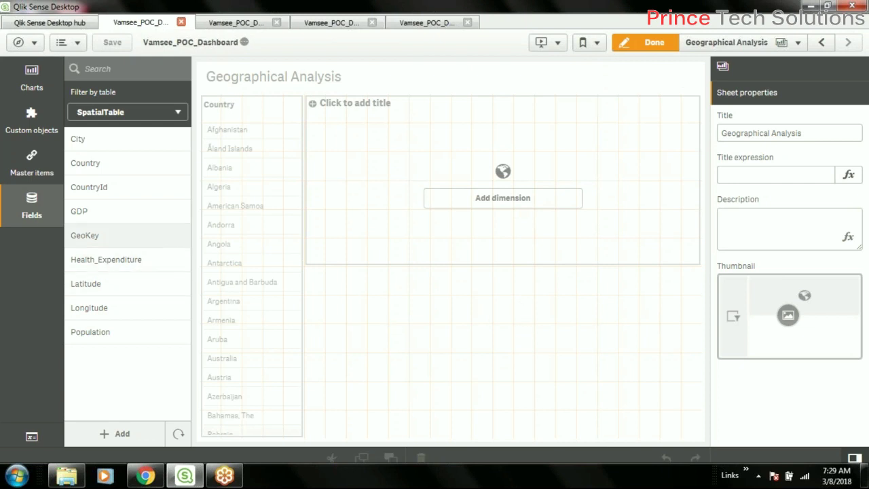
Add GeoKey as a point layer plotting Country as blue bubbles on the map
left_click_drag(95, 235, 491, 197)
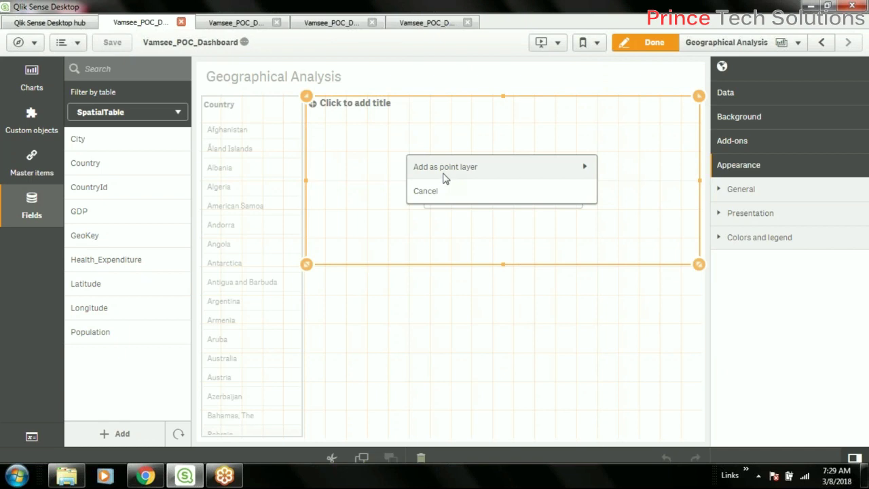
left_click(455, 168)
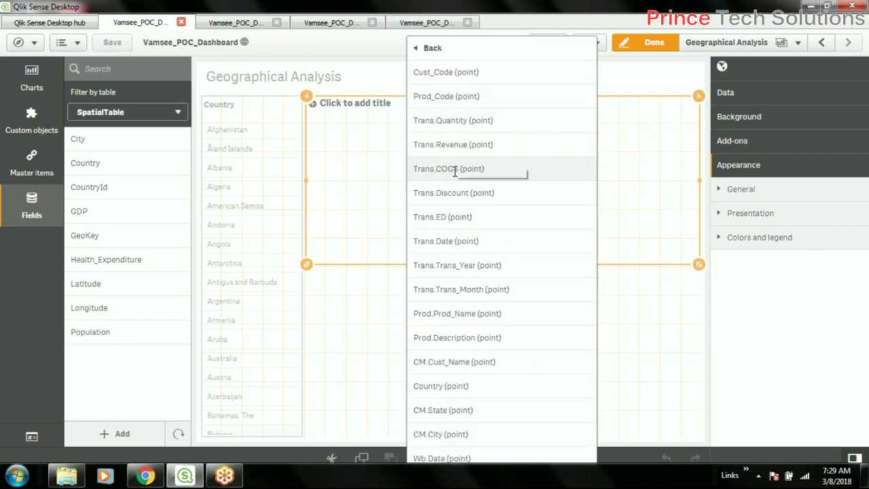
left_click(454, 389)
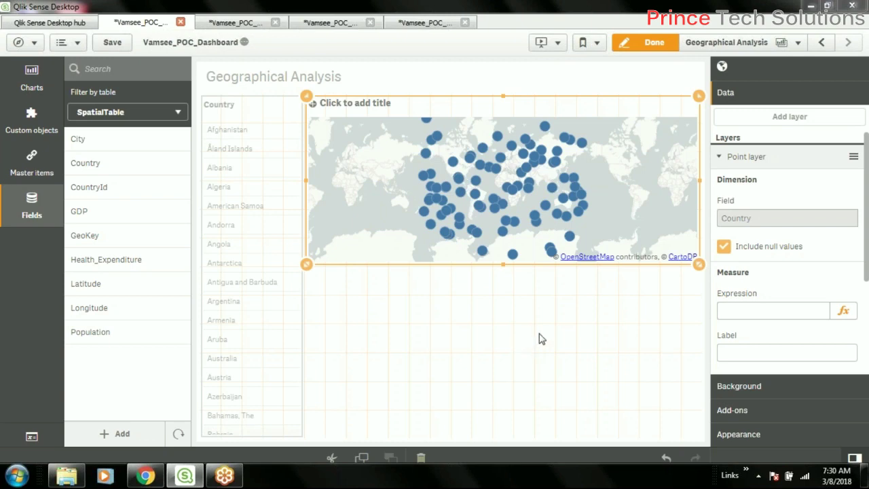
left_click(329, 23)
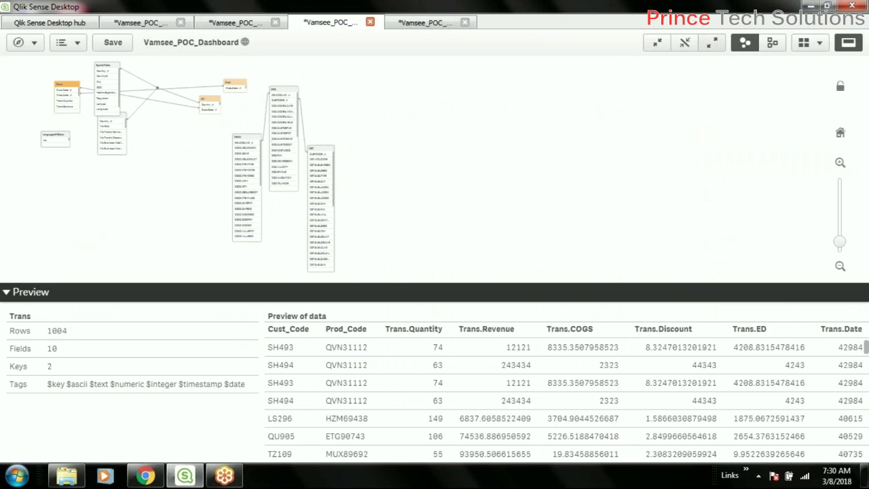
Hide the preview, expand all tables, zoom in, and rearrange SpatialTable and Wb on the canvas
left_click(859, 42)
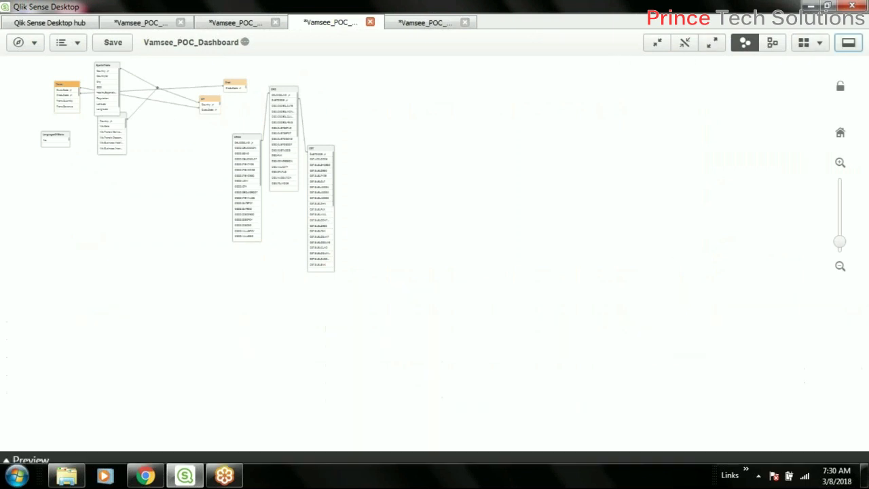
left_click(717, 45)
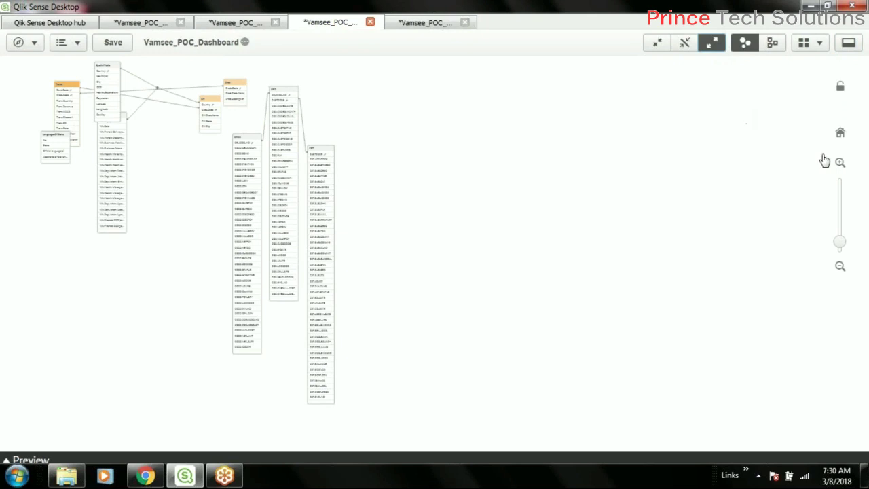
left_click_drag(840, 242, 840, 234)
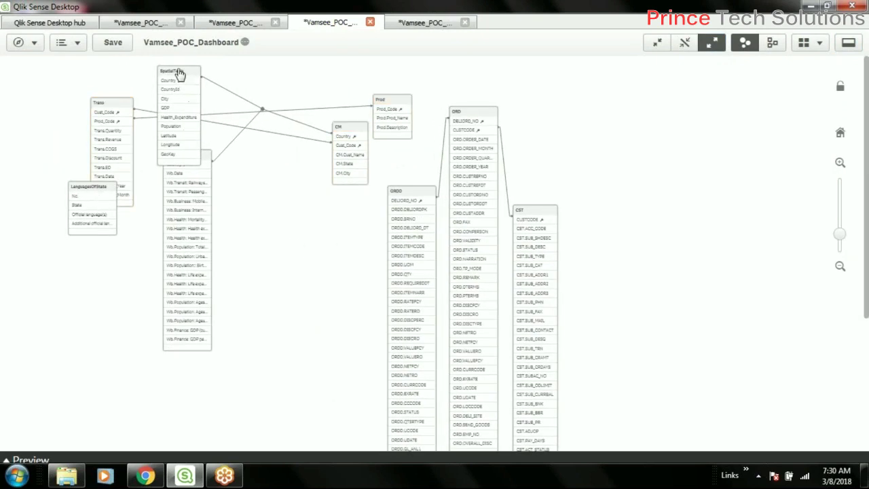
left_click_drag(179, 71, 275, 306)
left_click_drag(181, 161, 171, 166)
left_click_drag(275, 319, 290, 312)
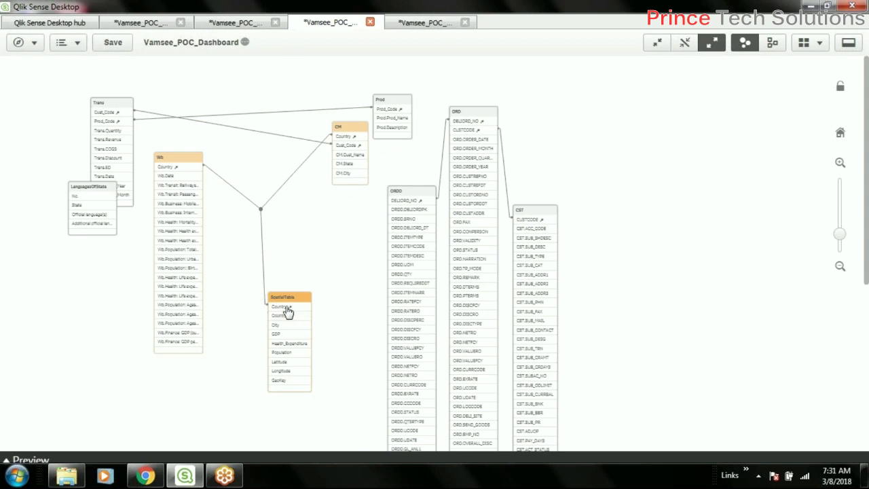
Check the load script, move SpatialTable higher, and highlight the Wb table's links
left_click(410, 25)
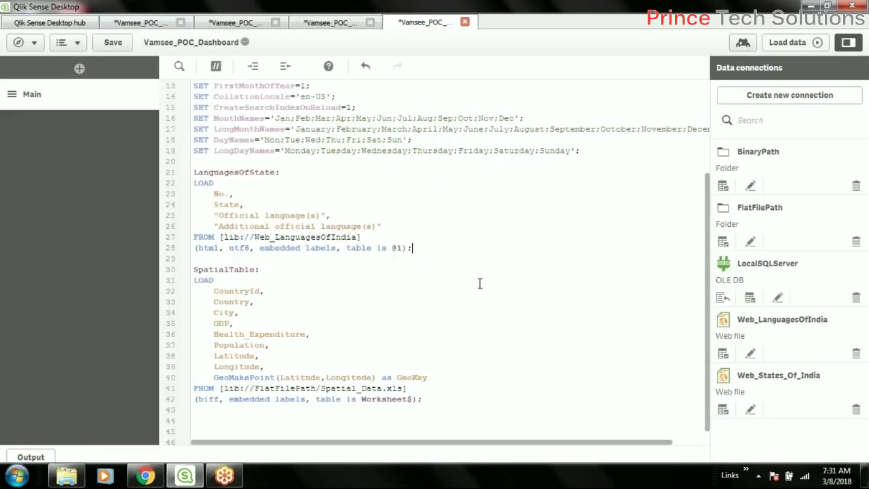
scroll(479, 283, "up", 4)
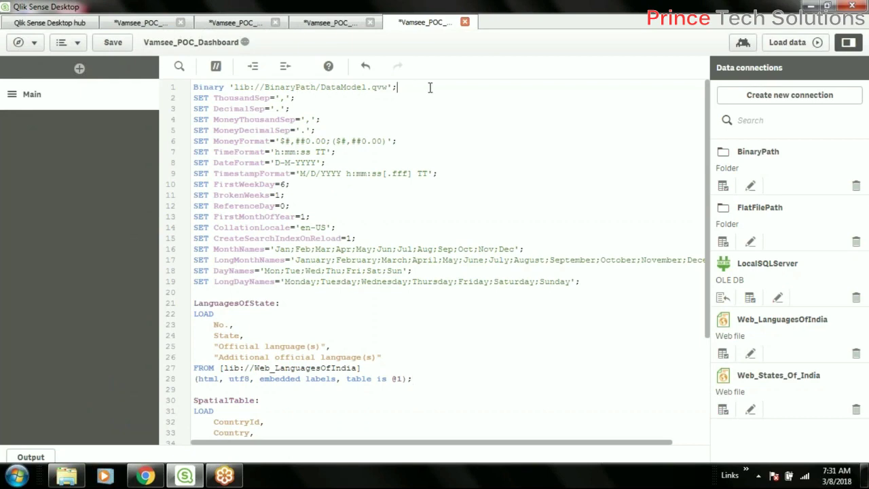
left_click(321, 23)
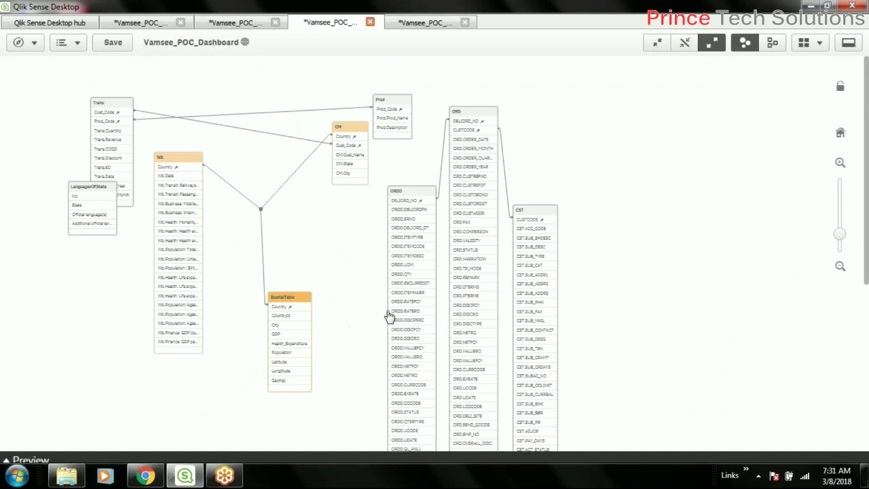
left_click_drag(296, 304, 300, 235)
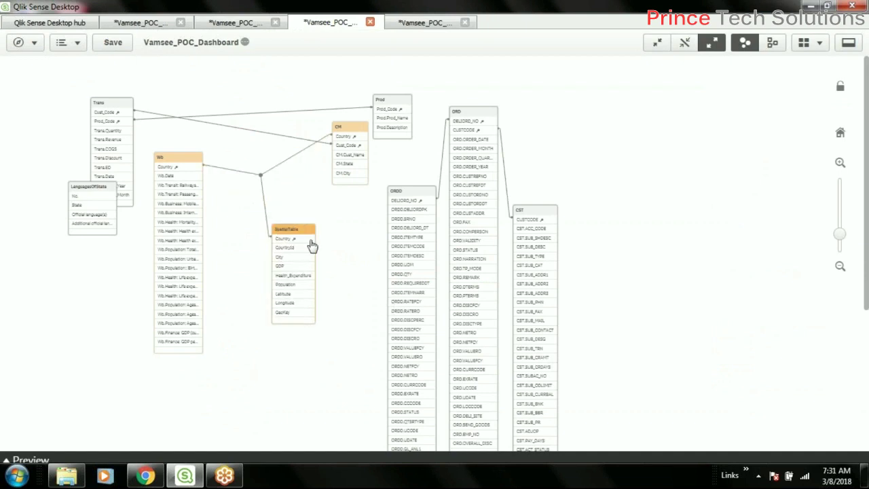
left_click(217, 232)
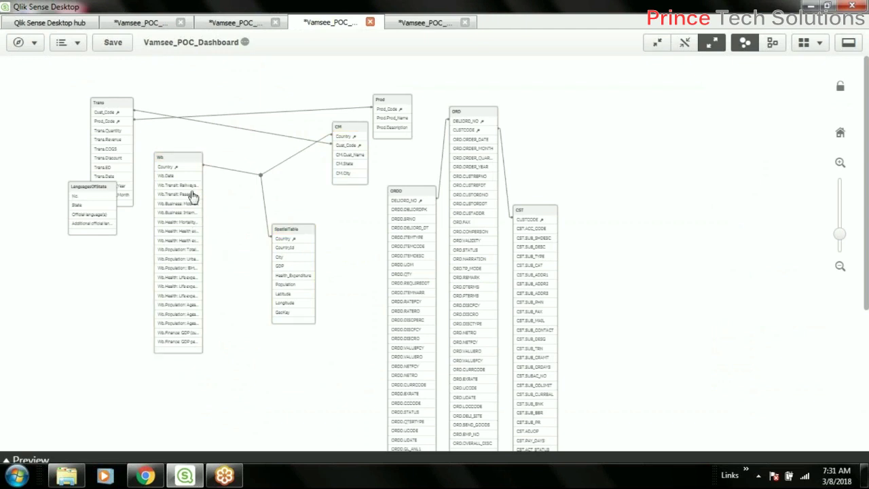
left_click(188, 166)
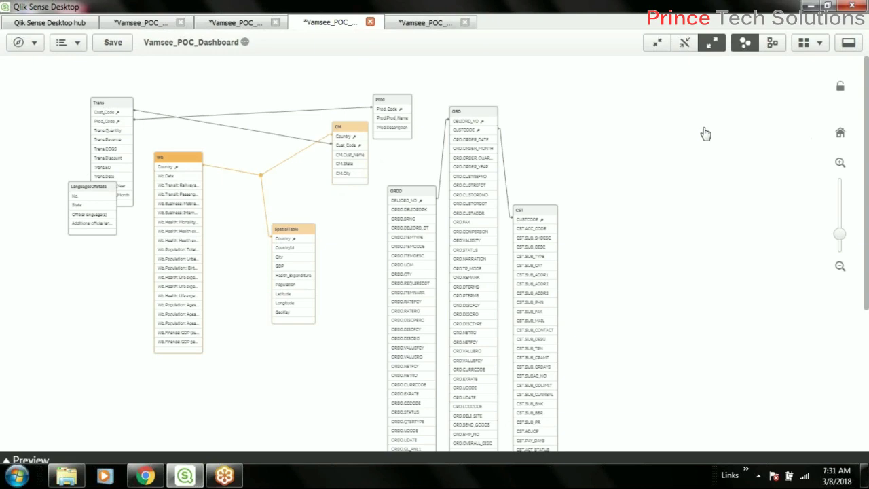
left_click(443, 26)
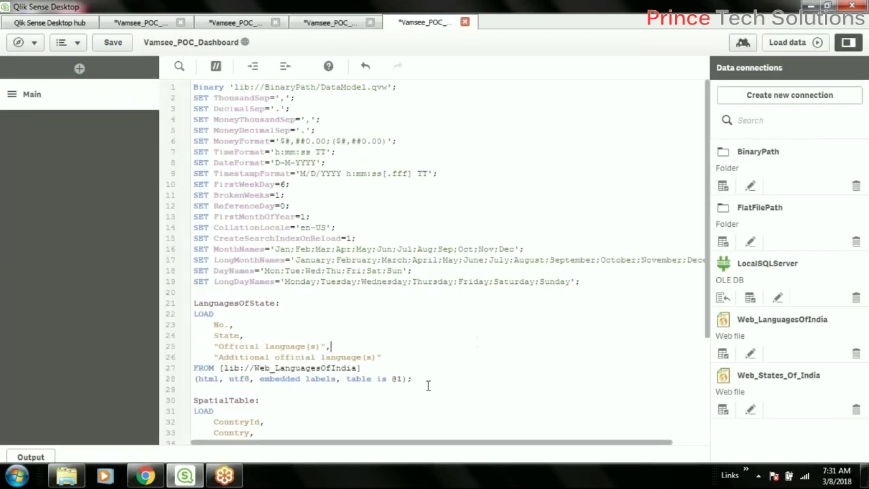
Back on the Geographical Analysis sheet, make the map chart taller
left_click(133, 25)
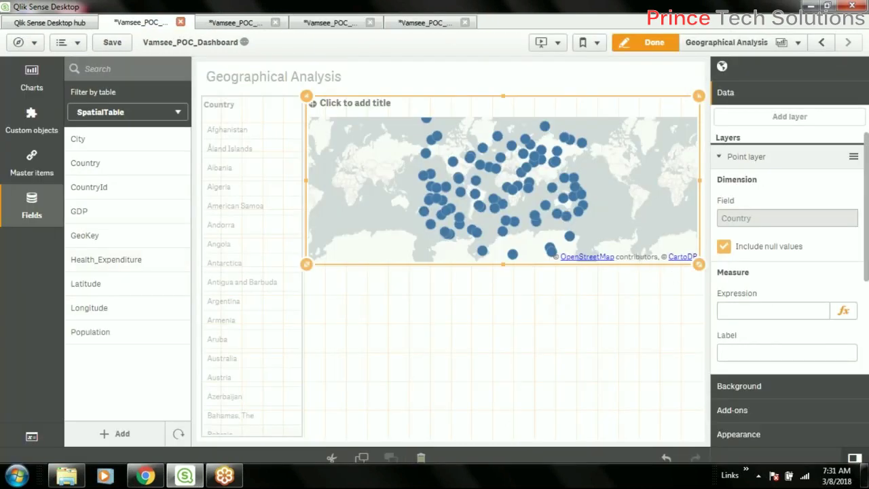
left_click_drag(505, 267, 505, 293)
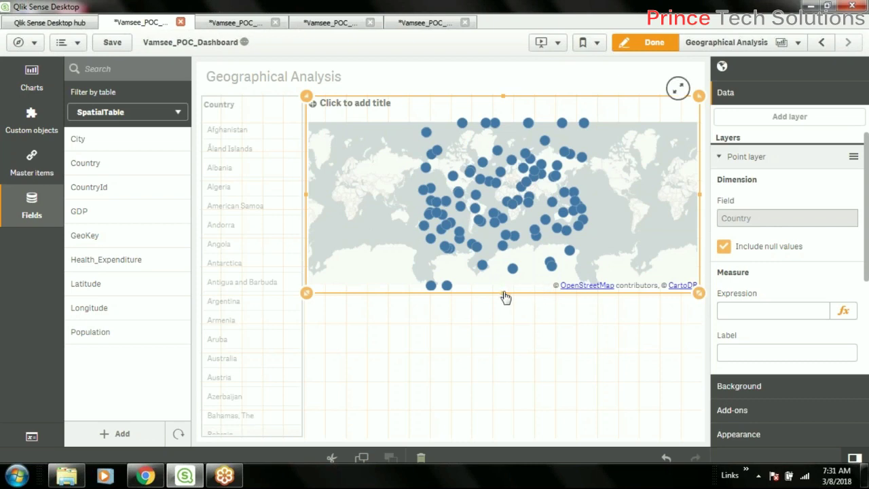
left_click_drag(509, 292, 507, 320)
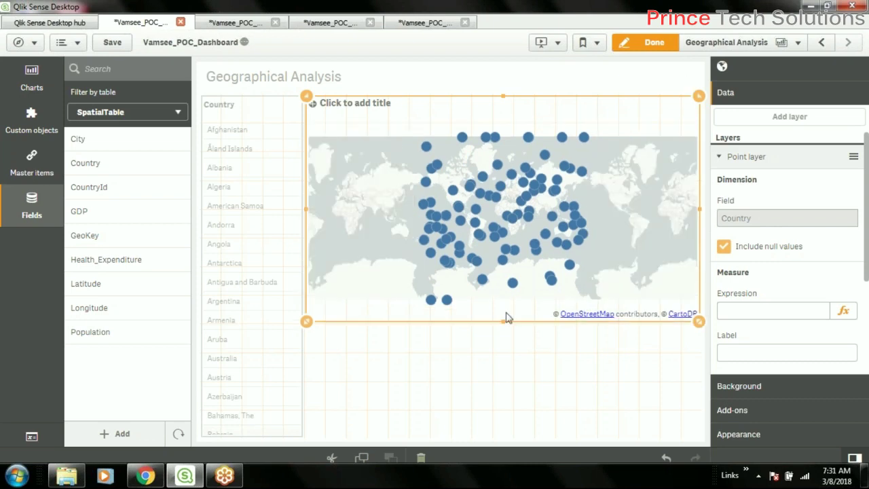
left_click_drag(506, 323, 512, 305)
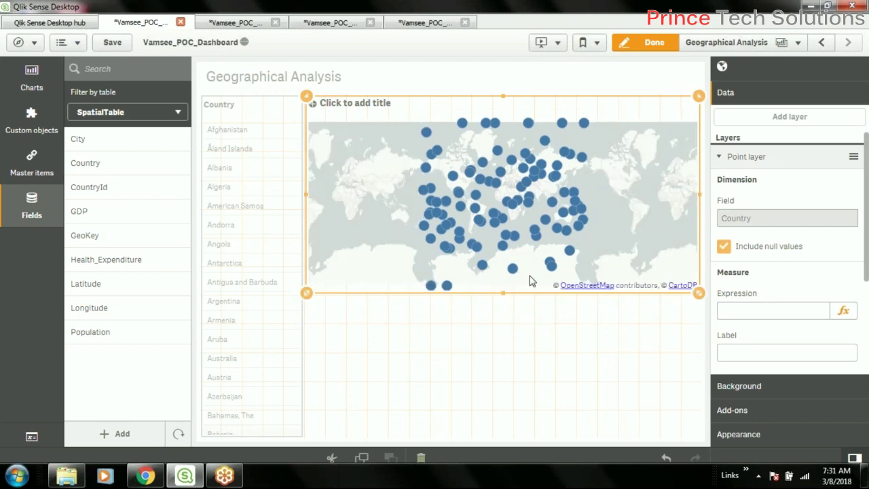
Widen the map to the sheet's left edge and delete the Country filter pane
left_click(247, 100)
left_click_drag(248, 101, 252, 309)
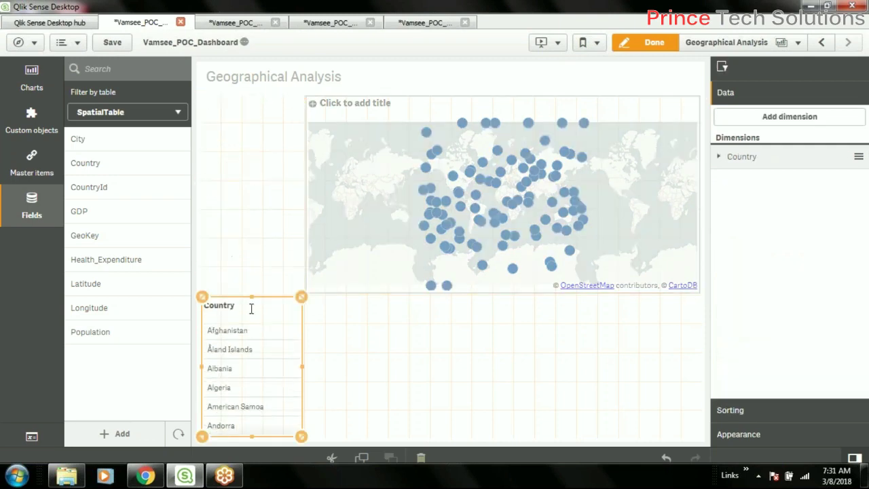
left_click(317, 196)
left_click_drag(306, 196, 204, 196)
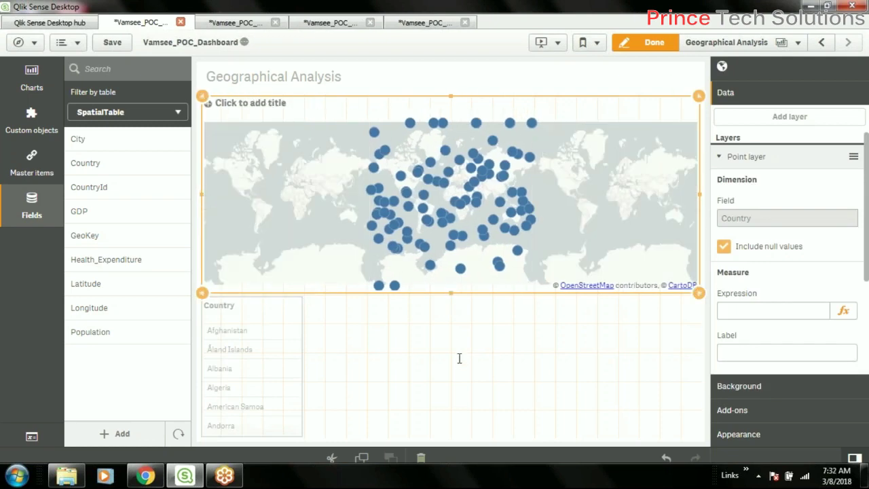
left_click(277, 319)
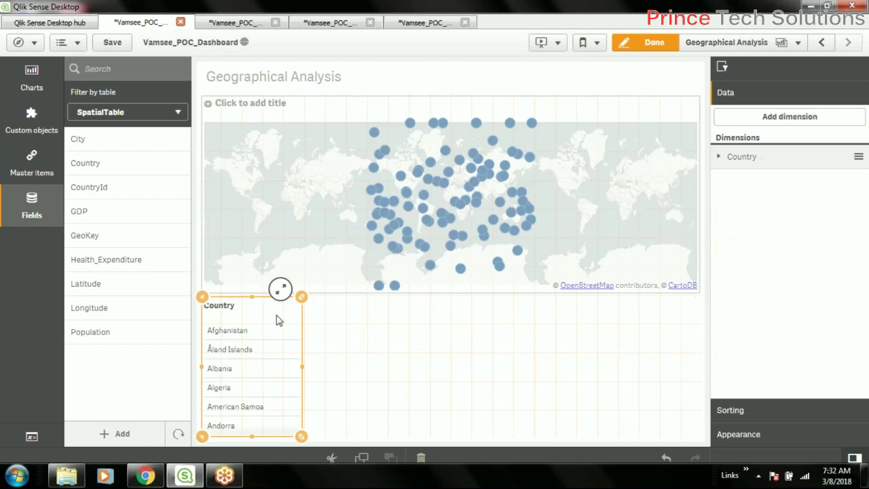
key("Delete")
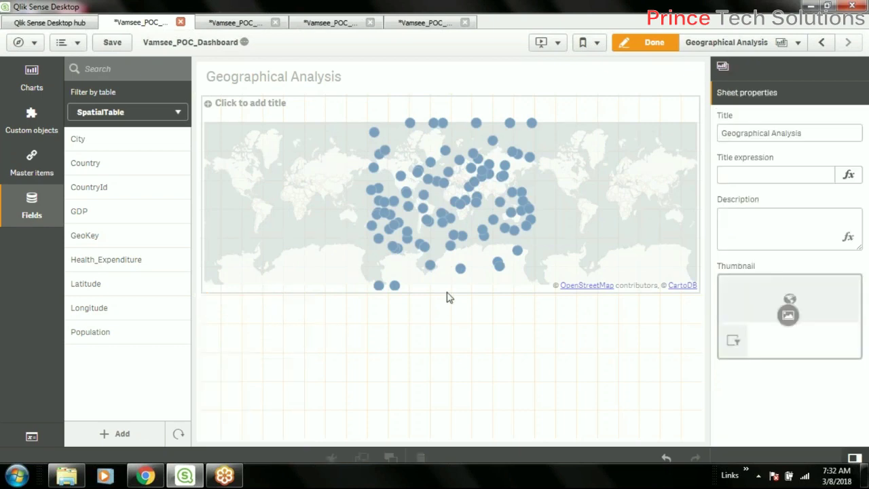
Readjust the map's height and width, then drop the Population field onto it
left_click(455, 297)
left_click_drag(455, 297, 446, 419)
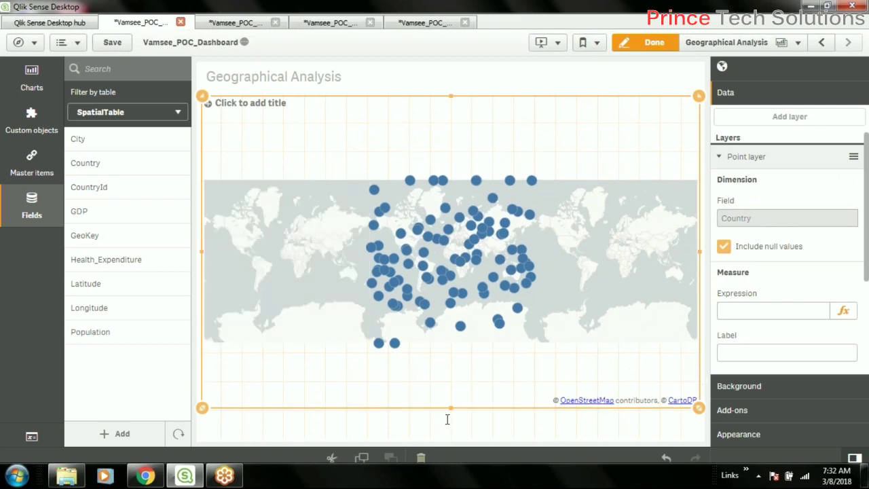
left_click_drag(452, 421, 478, 384)
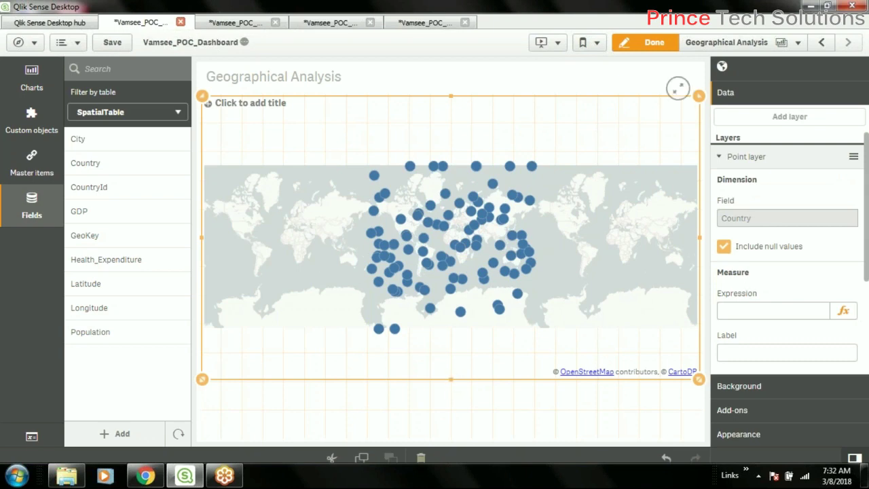
left_click_drag(700, 239, 446, 273)
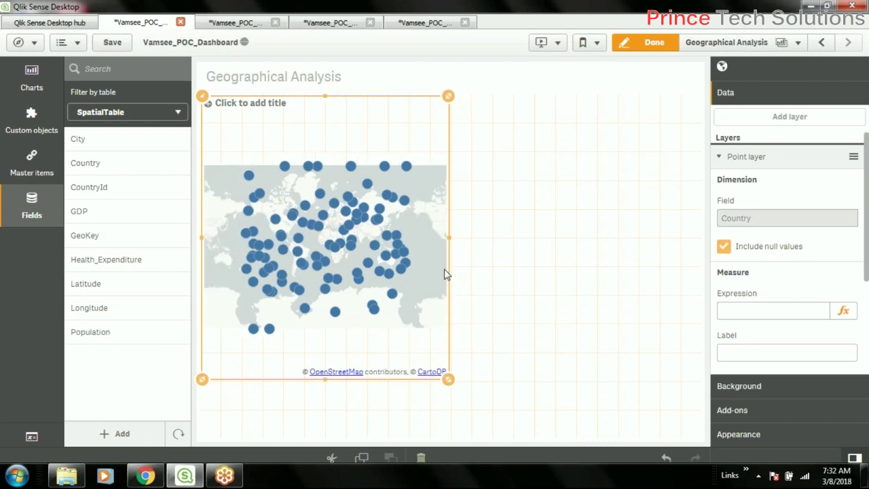
left_click_drag(449, 379, 489, 407)
left_click(595, 317)
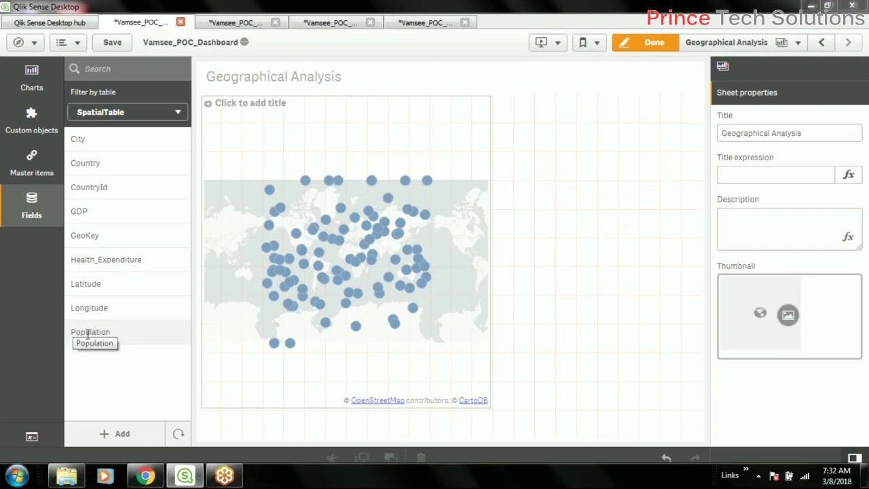
left_click_drag(88, 334, 383, 265)
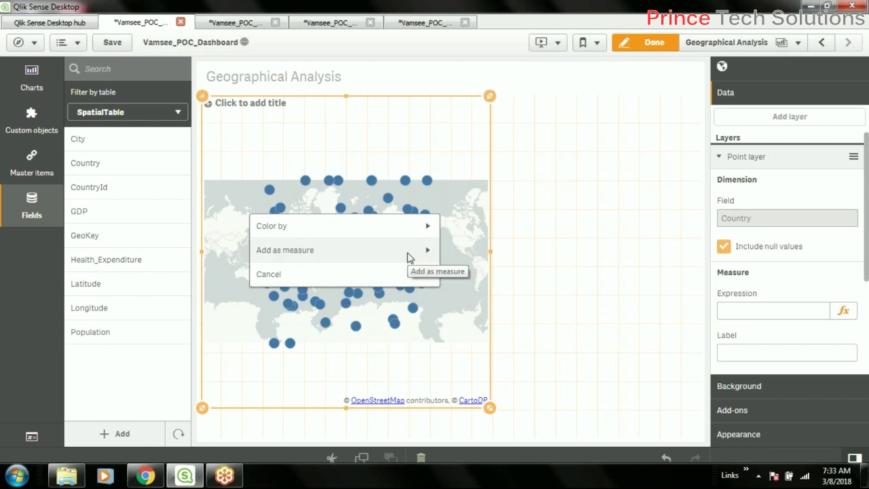
Add Population as the Sum(Population) bubble-size measure, then widen and shorten the map chart
left_click(345, 250)
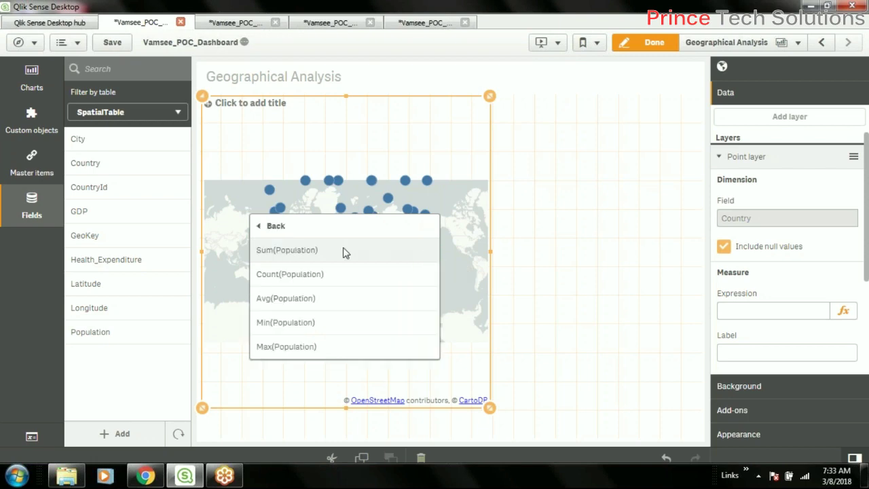
left_click(308, 249)
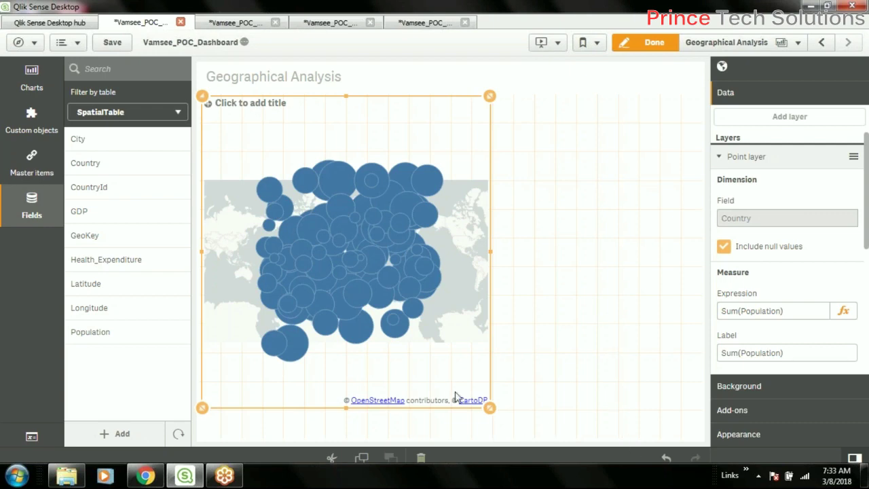
left_click_drag(494, 260, 638, 260)
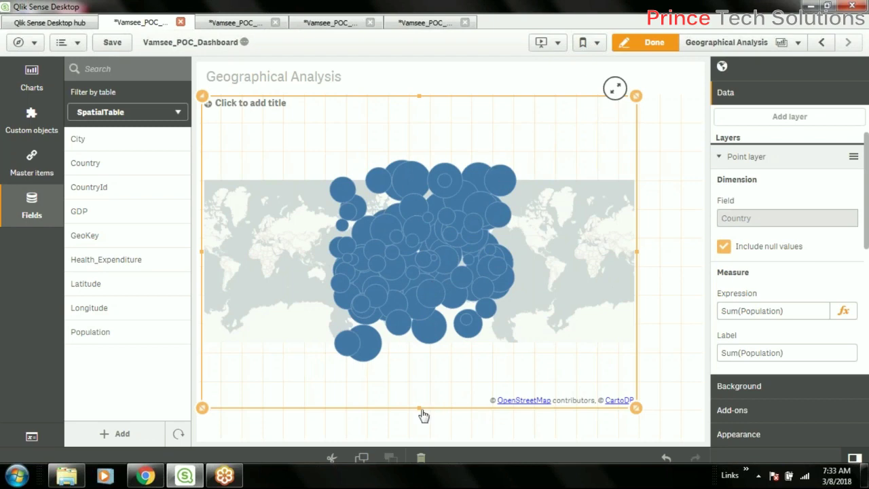
left_click_drag(422, 411, 489, 330)
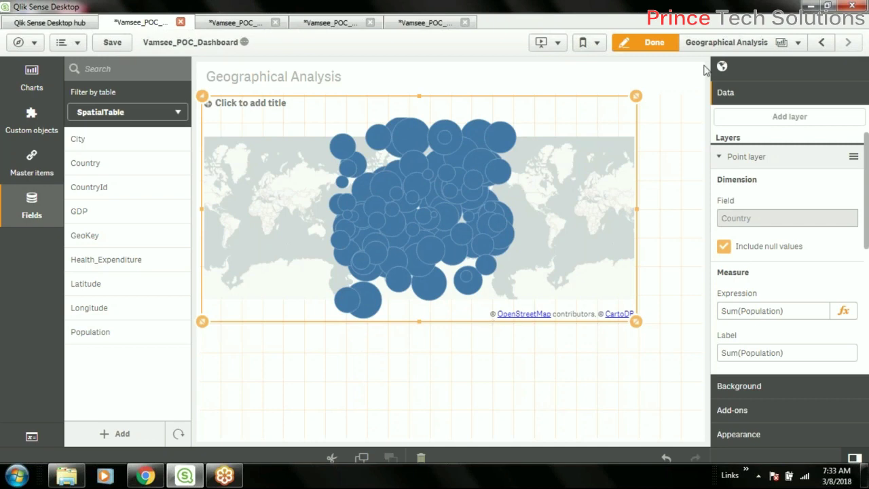
Preview and re-edit the sheet, make the map narrower and taller, and turn off Include null values
left_click(651, 42)
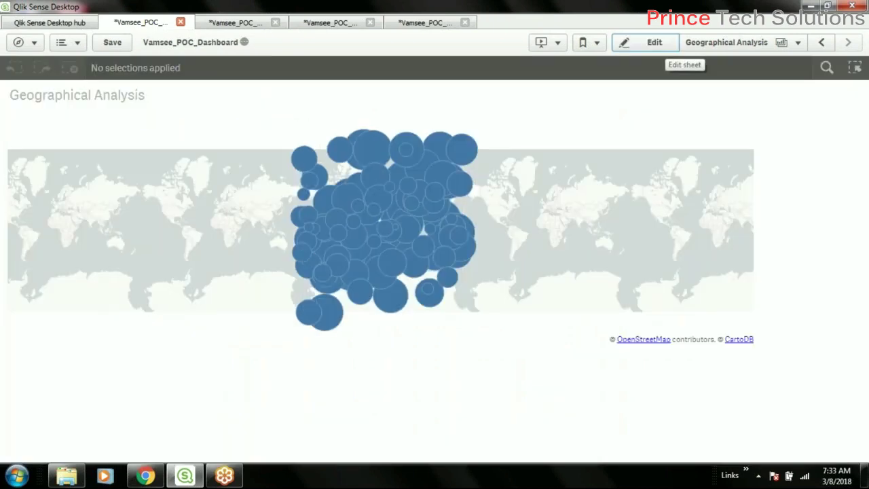
left_click(652, 42)
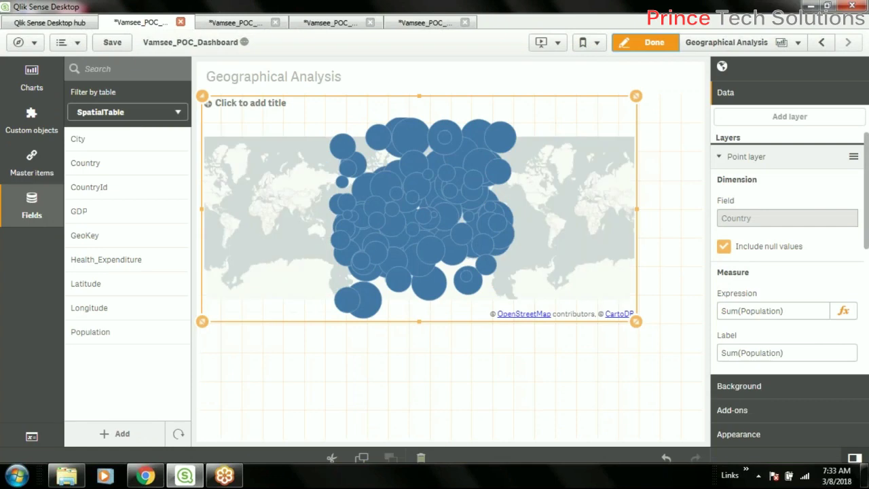
left_click_drag(637, 323, 427, 329)
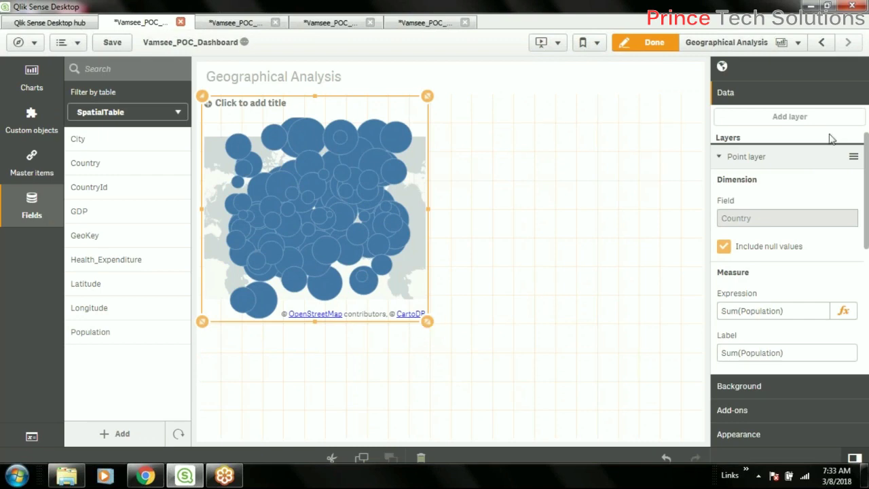
left_click(718, 158)
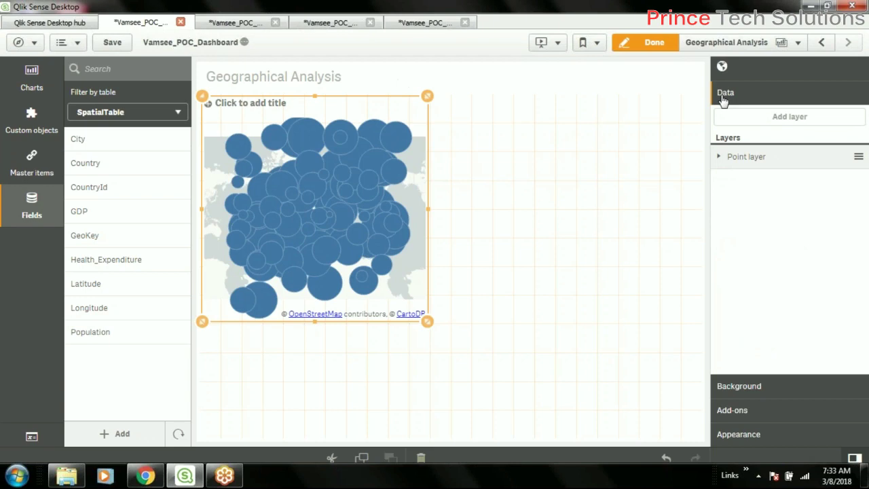
left_click(744, 158)
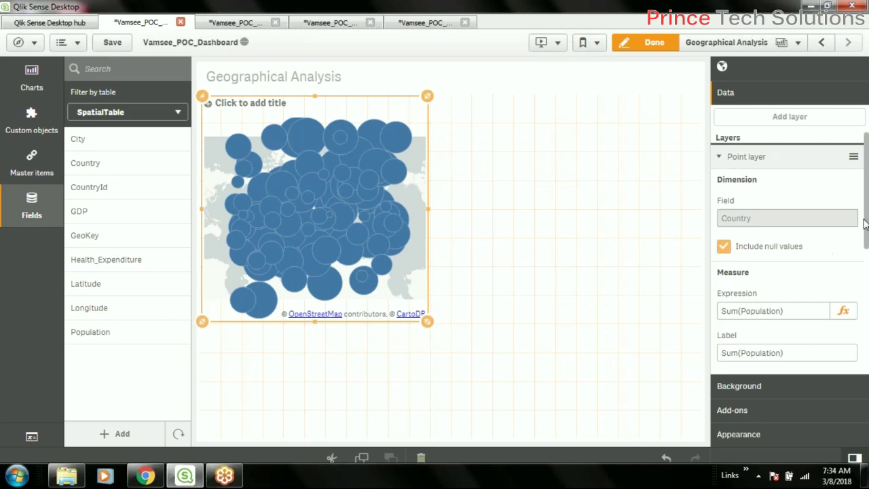
left_click(723, 249)
Re-include null values, drag the Bubble size smaller, and try reduced Opacity before restoring full opacity
left_click(723, 250)
left_click_drag(866, 229, 868, 309)
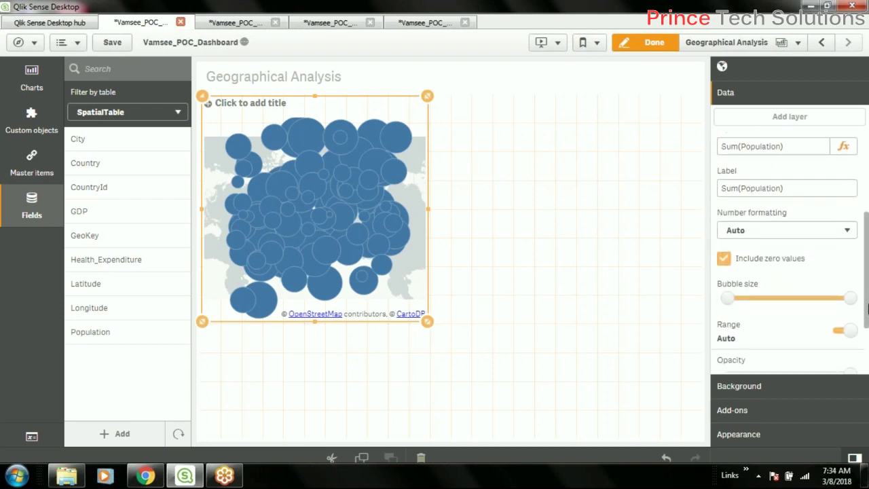
left_click_drag(868, 309, 773, 294)
scroll(774, 293, "down", 1)
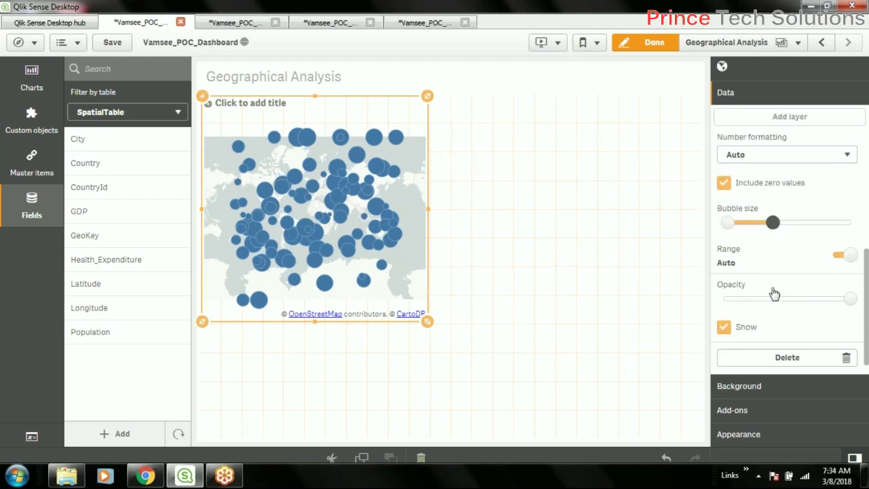
left_click(776, 229)
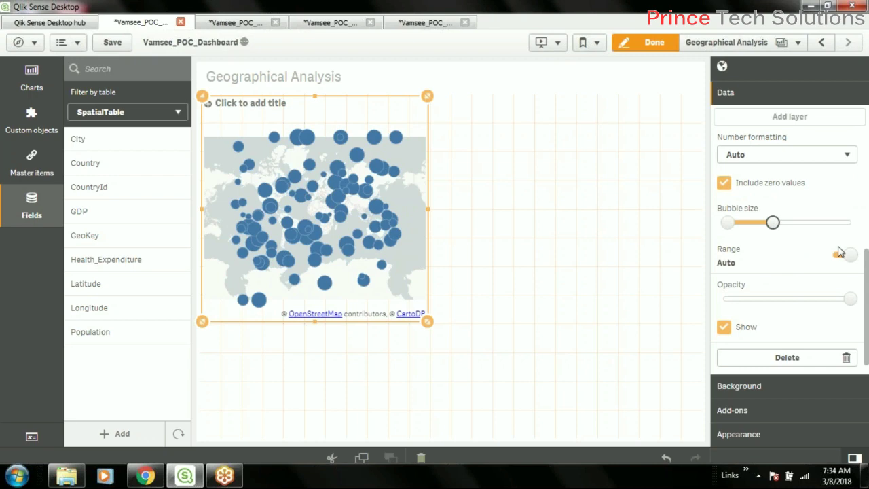
left_click_drag(850, 298, 768, 299)
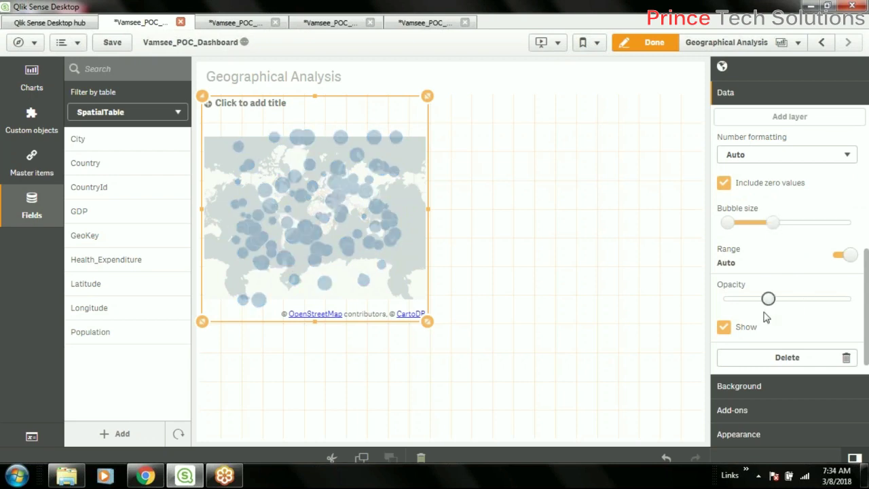
left_click_drag(767, 298, 850, 298)
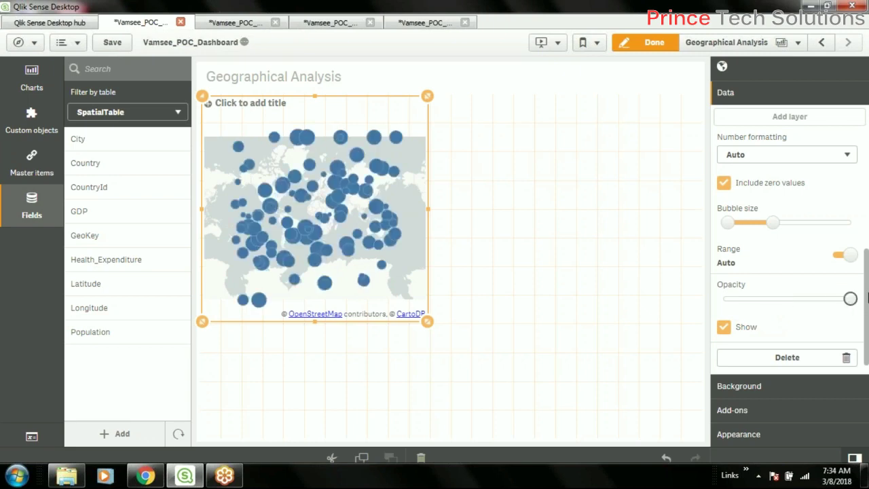
scroll(867, 326, "down", 1)
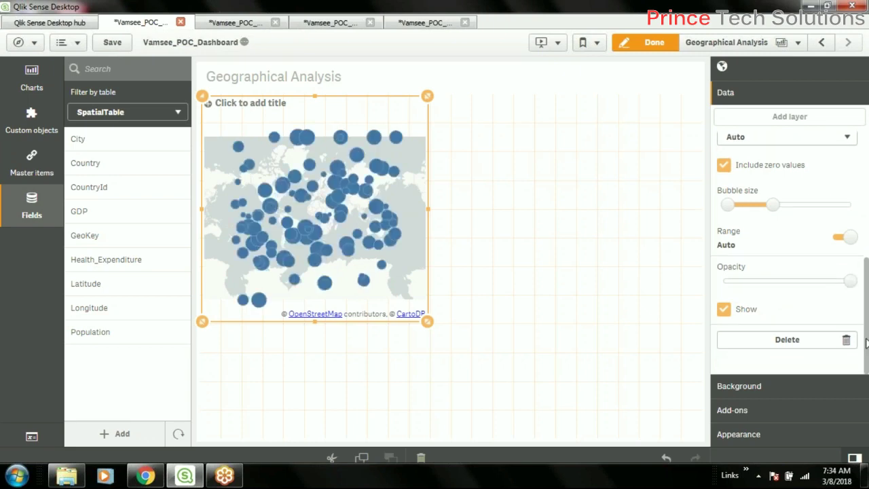
left_click(790, 386)
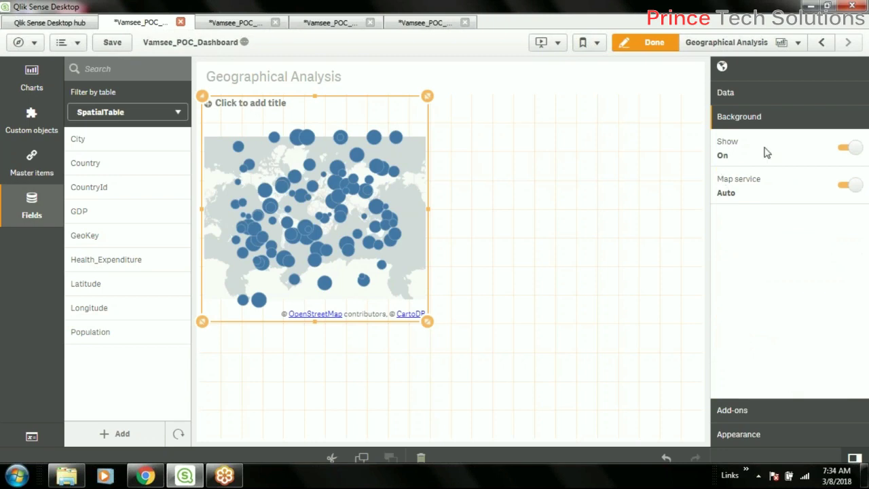
Toggle the background Show off and on, and switch Map service to Custom and back to Auto
left_click(850, 147)
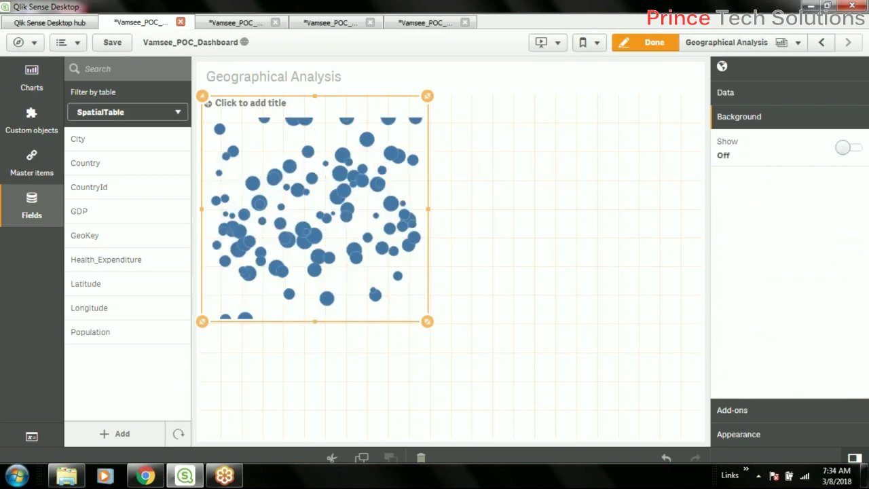
left_click(848, 148)
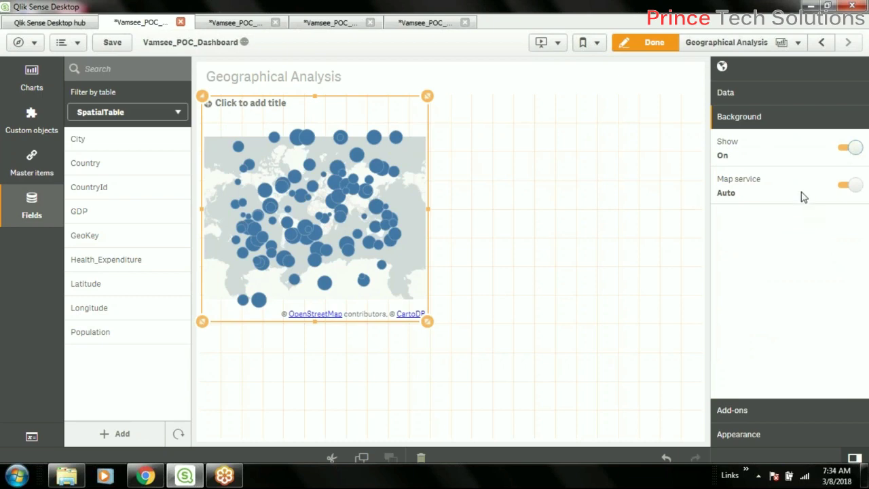
left_click(850, 185)
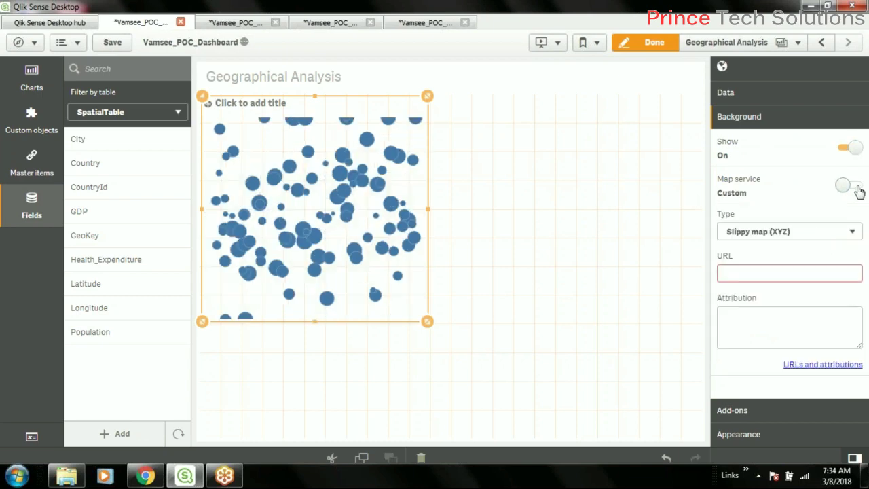
left_click(849, 187)
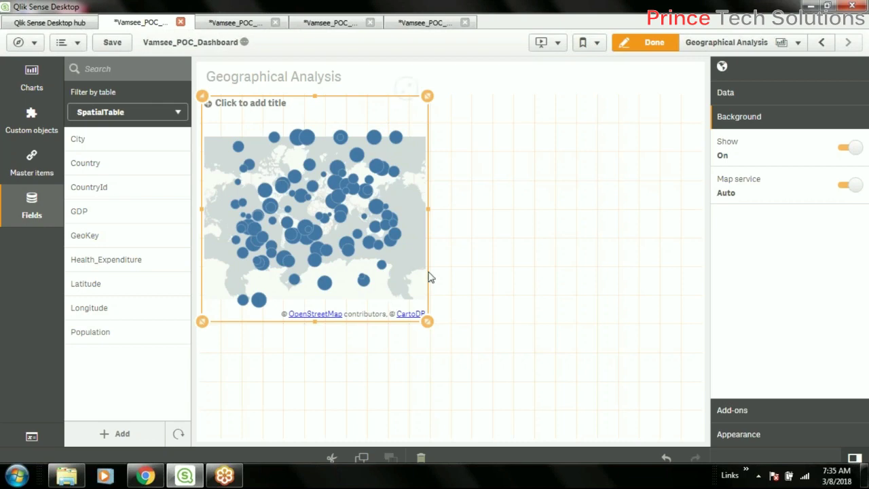
Title the map chart 'Contry wise population'
left_click(282, 107)
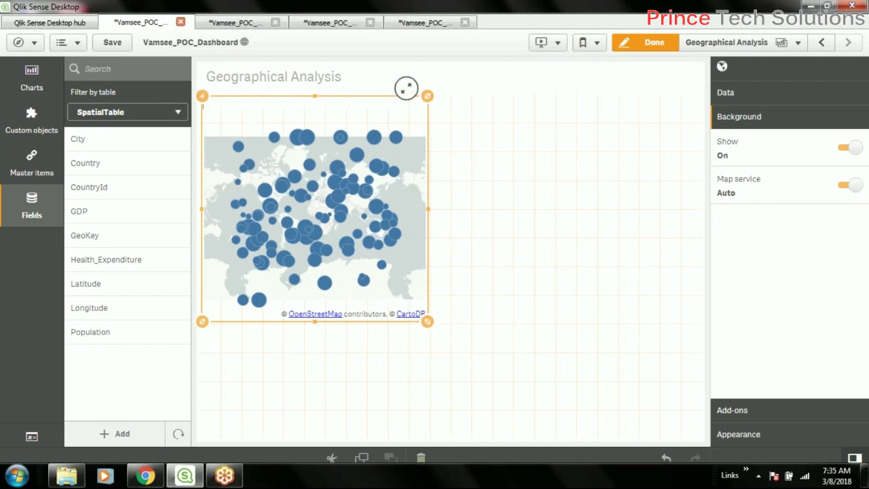
type("Contry wise p")
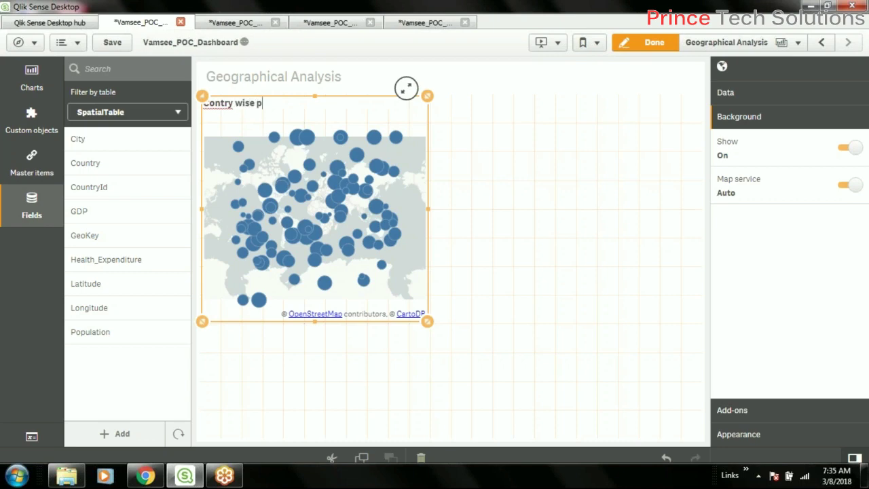
type("opulation")
left_click(745, 98)
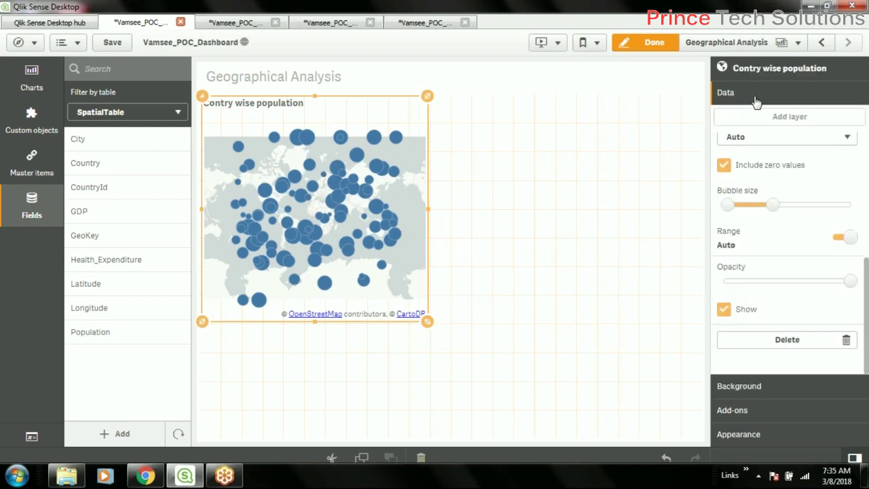
Switch bubble colours to custom, trying By dimension Country before settling on By measure Sum(Population)
left_click(753, 434)
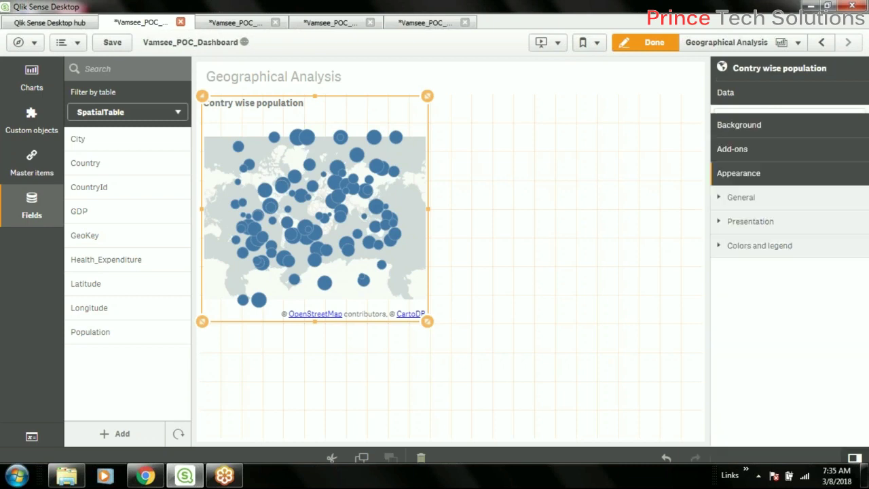
left_click(724, 241)
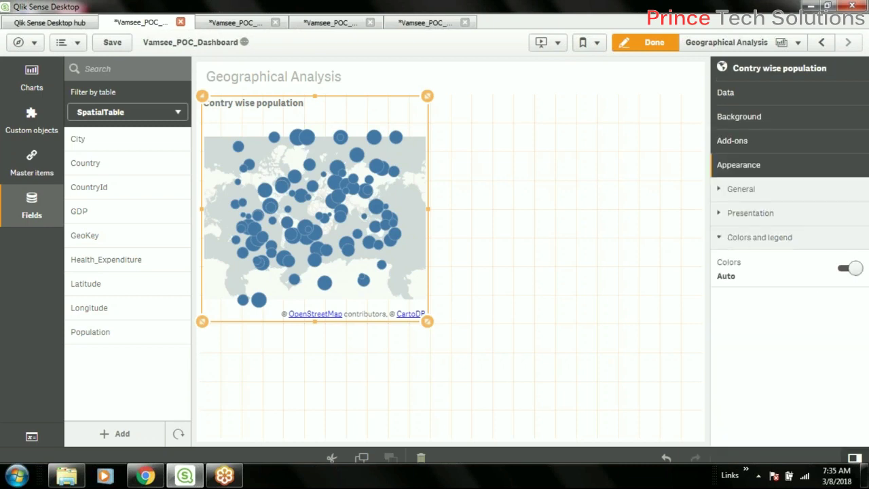
left_click(850, 268)
left_click(850, 303)
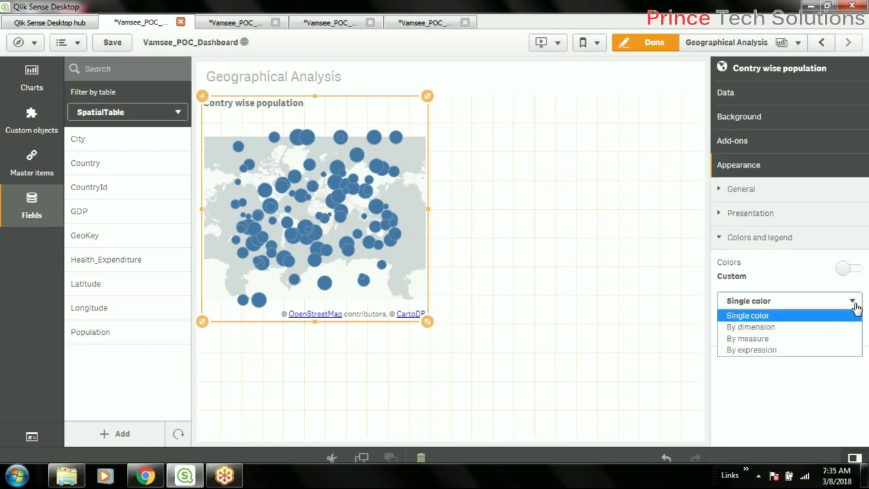
left_click(764, 330)
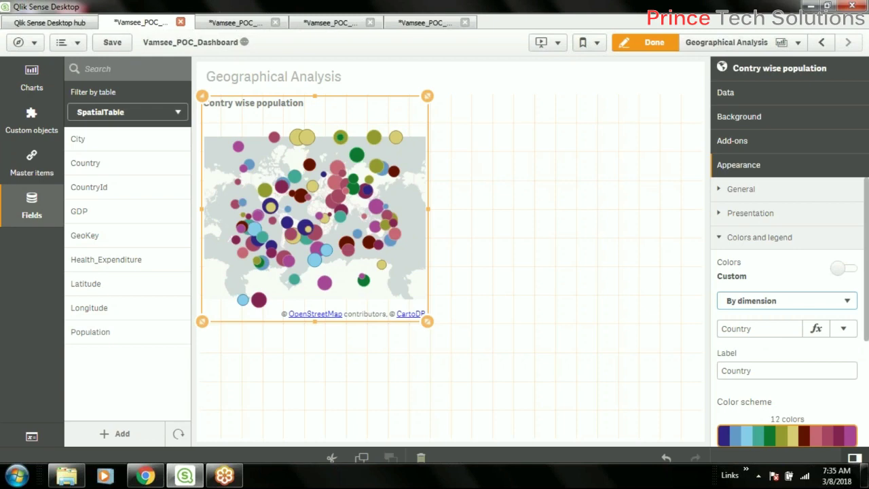
left_click(780, 301)
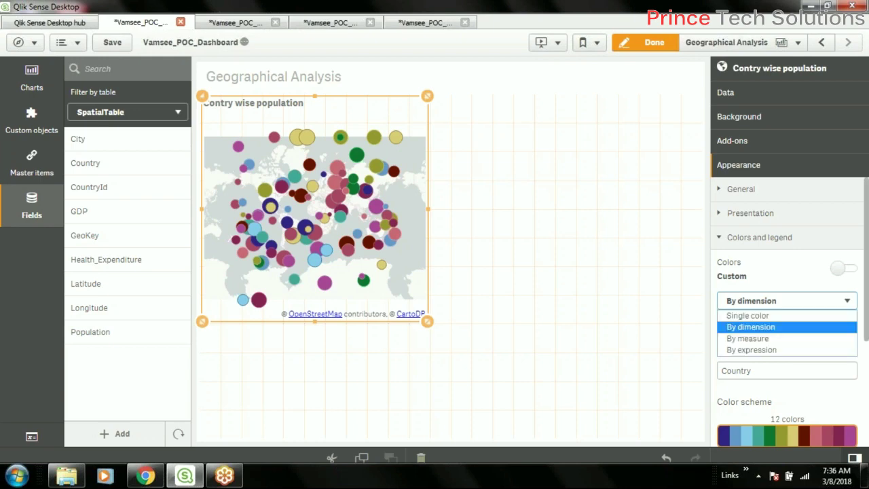
left_click(766, 339)
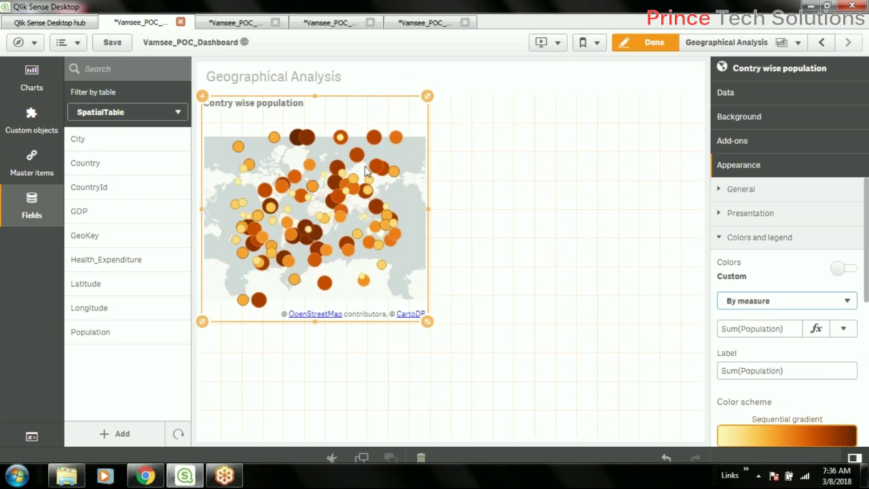
Keep the legend position on Auto and switch Show legend off
scroll(859, 391, "down", 1)
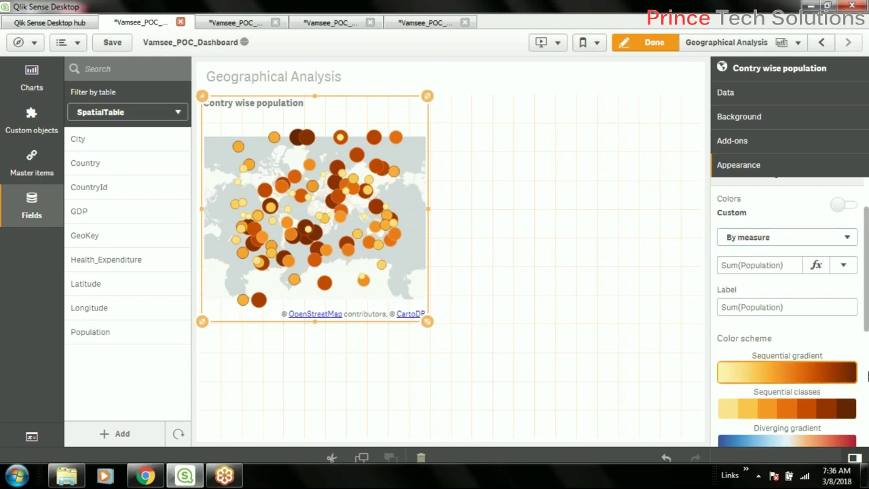
scroll(811, 291, "down", 3)
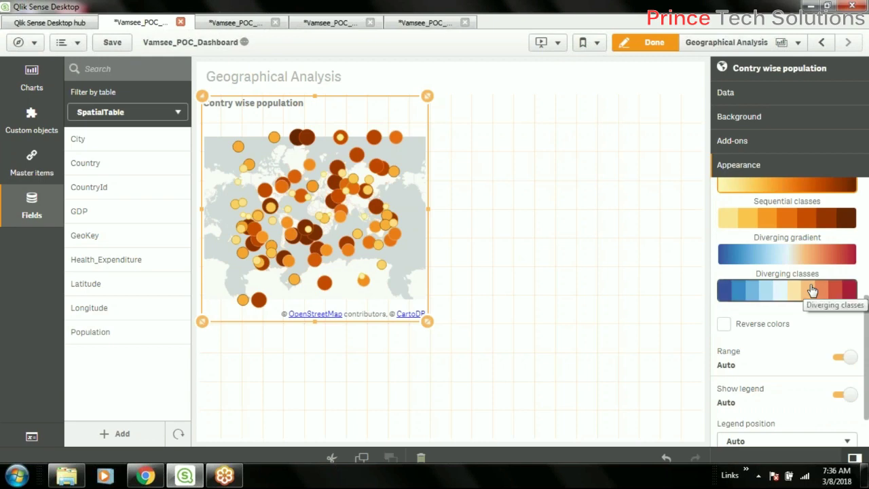
scroll(812, 289, "down", 1)
scroll(813, 290, "up", 1)
scroll(813, 291, "down", 1)
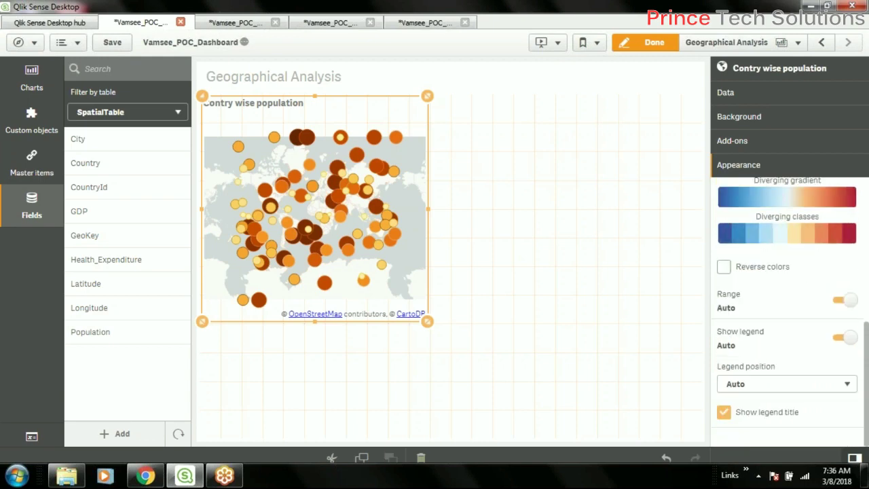
left_click(847, 385)
left_click(854, 393)
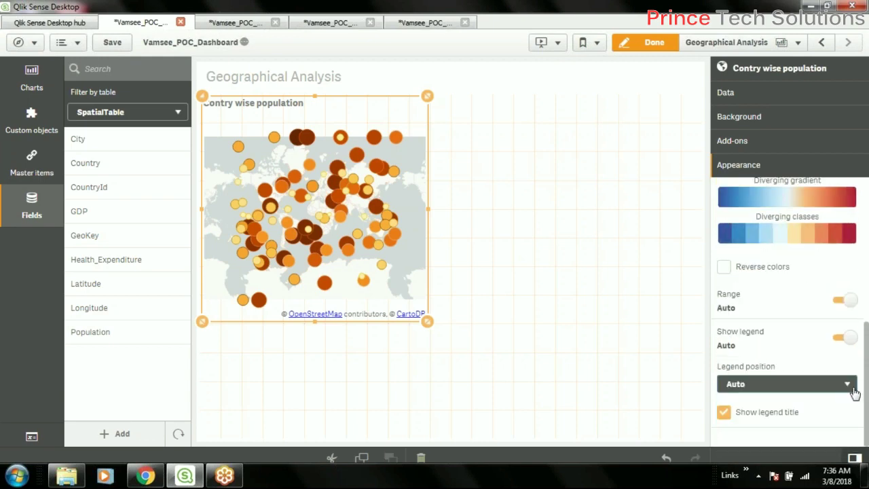
left_click(845, 336)
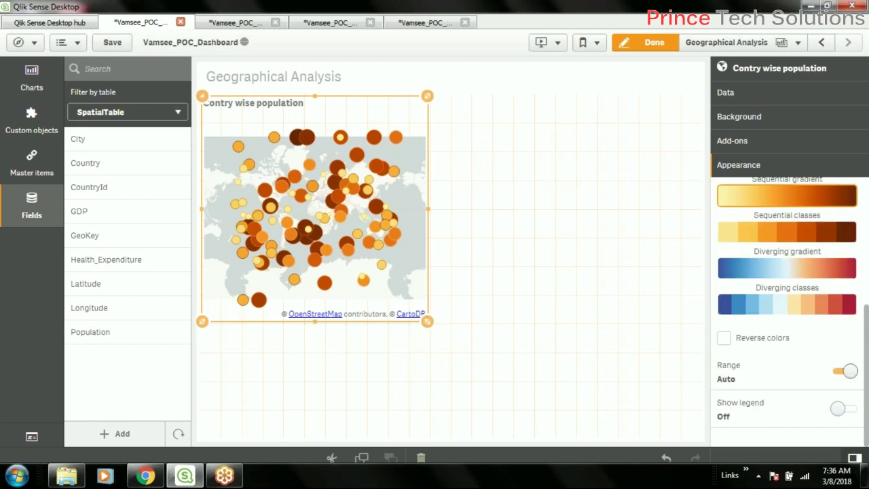
Try a custom colour range, return it to Auto, and collapse Colors and legend
left_click(846, 374)
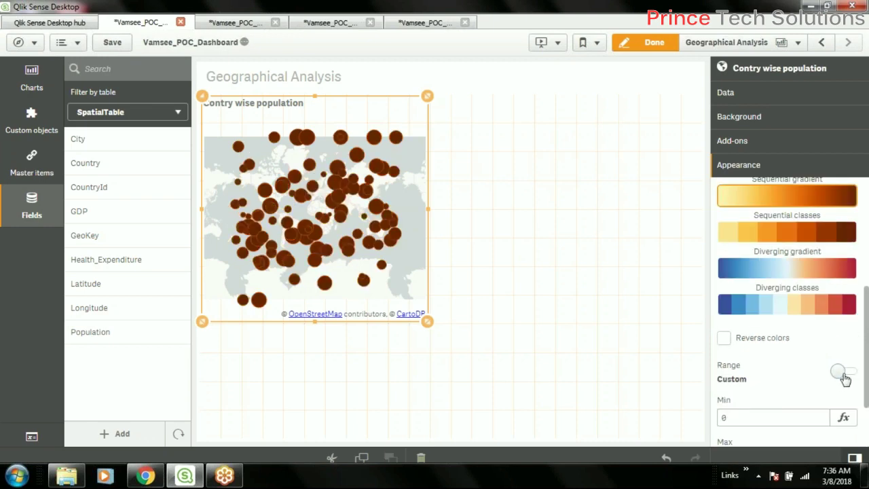
left_click(845, 374)
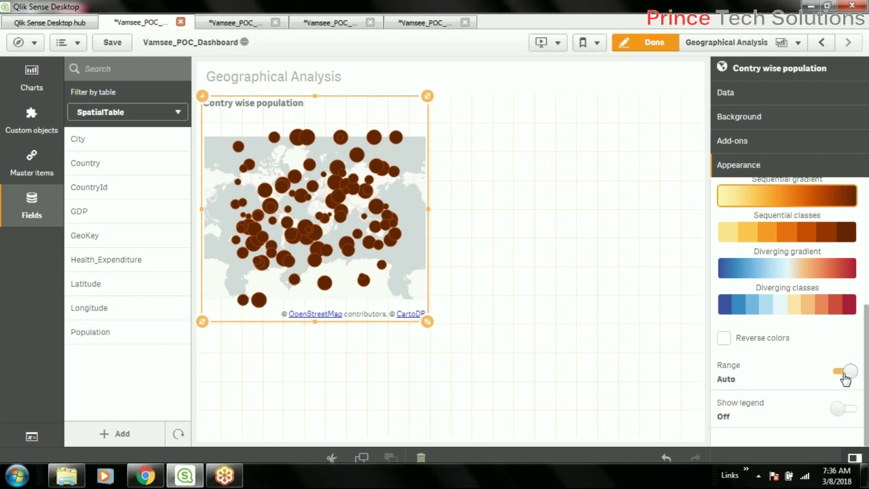
scroll(795, 269, "up", 2)
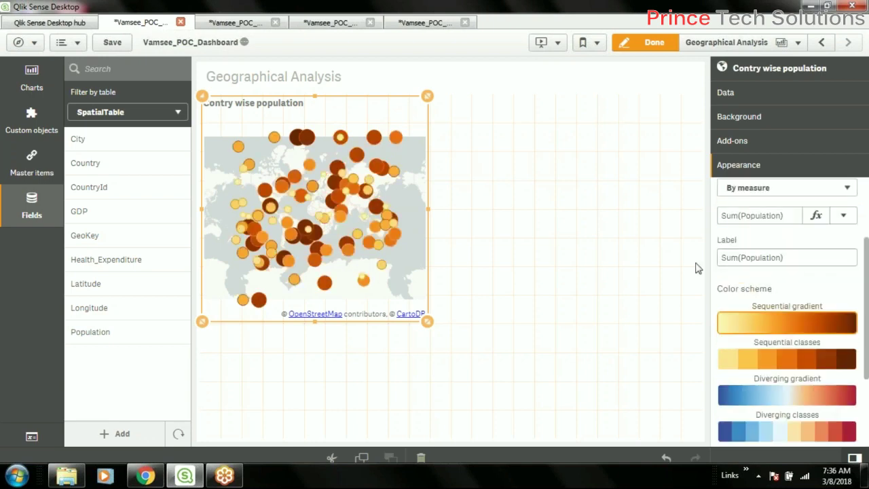
scroll(713, 258, "up", 2)
left_click(719, 239)
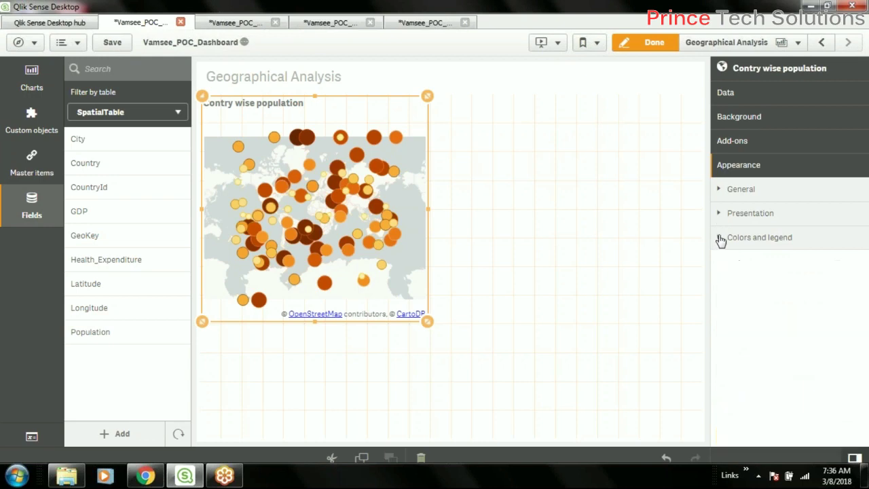
left_click(727, 124)
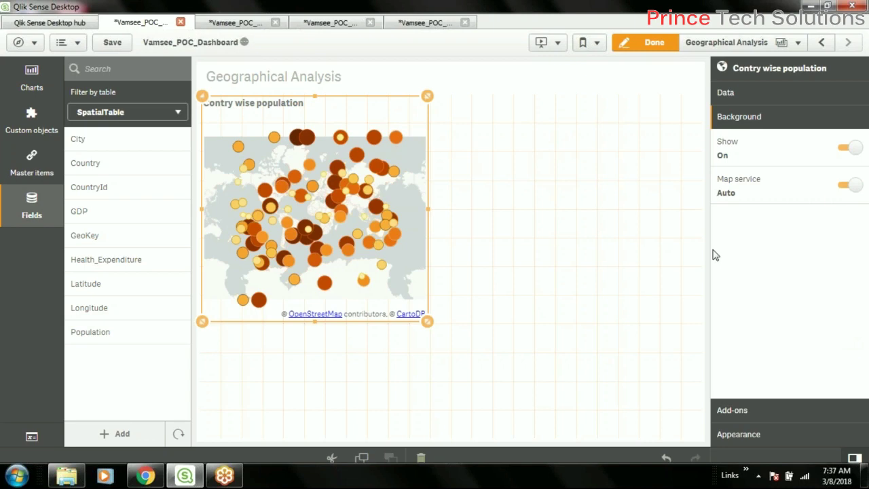
Set the background Map service to Custom with type Slippy map (XYZ), then view the tile URL help
left_click(848, 186)
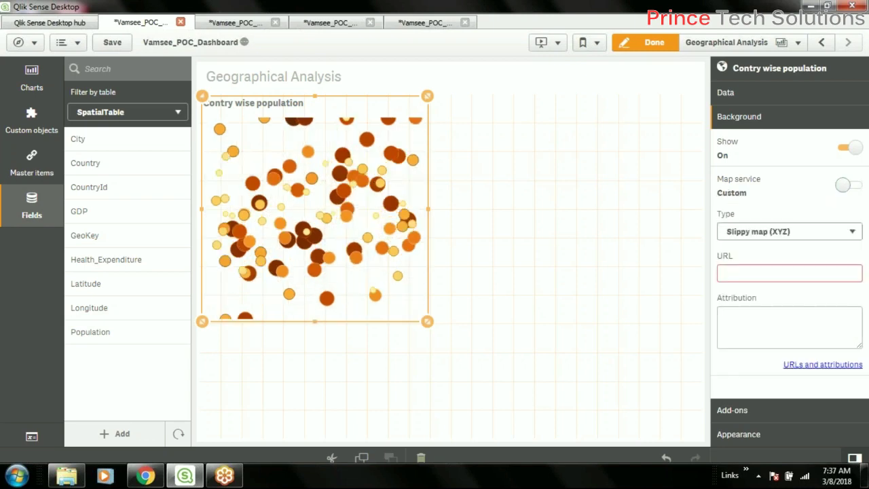
left_click(852, 231)
left_click(855, 232)
left_click(829, 367)
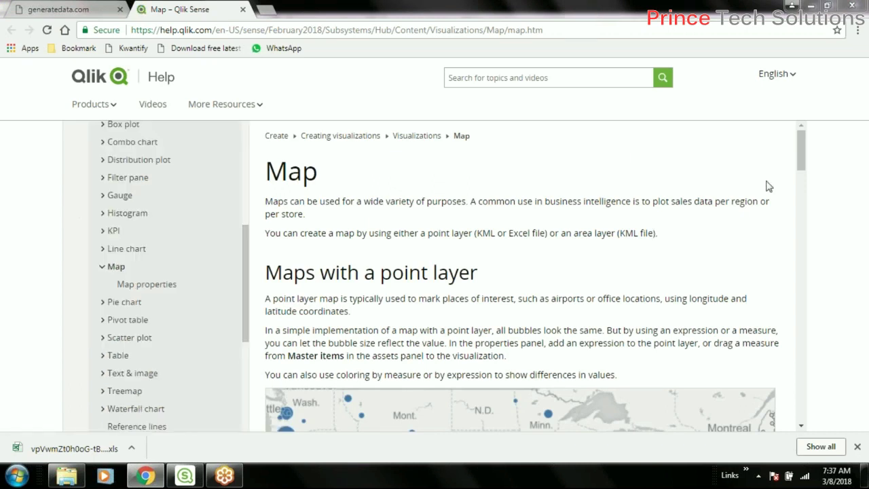
Scroll through the Qlik Sense Map help page and follow the link to the Map properties topic
left_click_drag(802, 161, 802, 195)
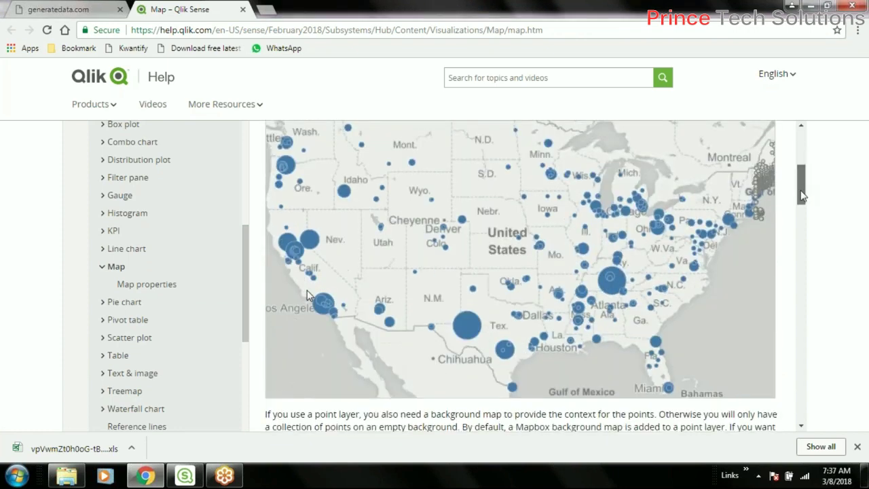
scroll(801, 196, "down", 3)
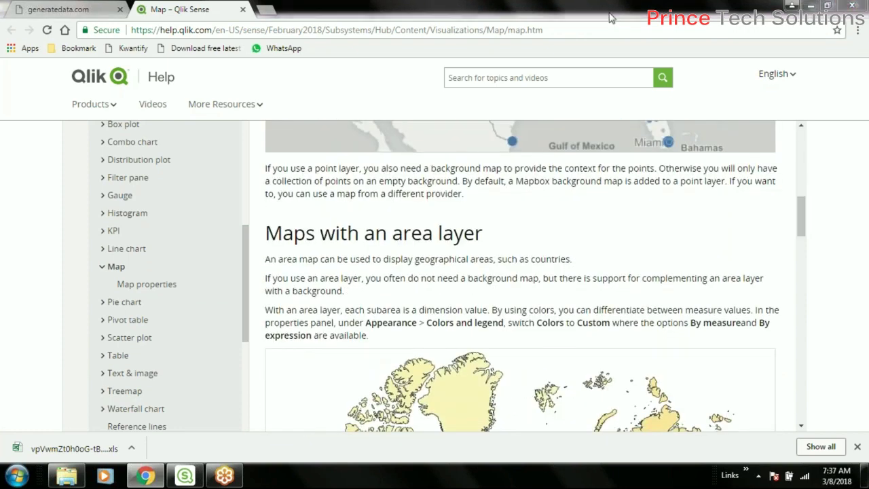
left_click_drag(802, 207, 805, 145)
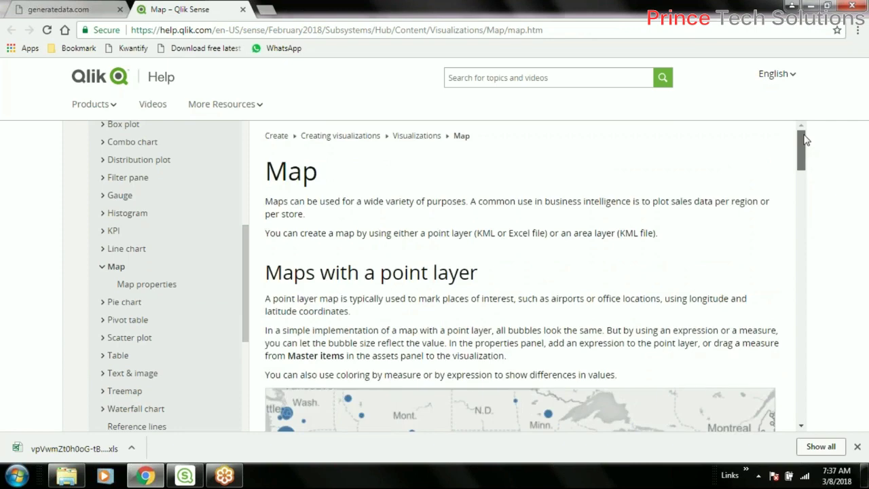
left_click_drag(804, 138, 797, 198)
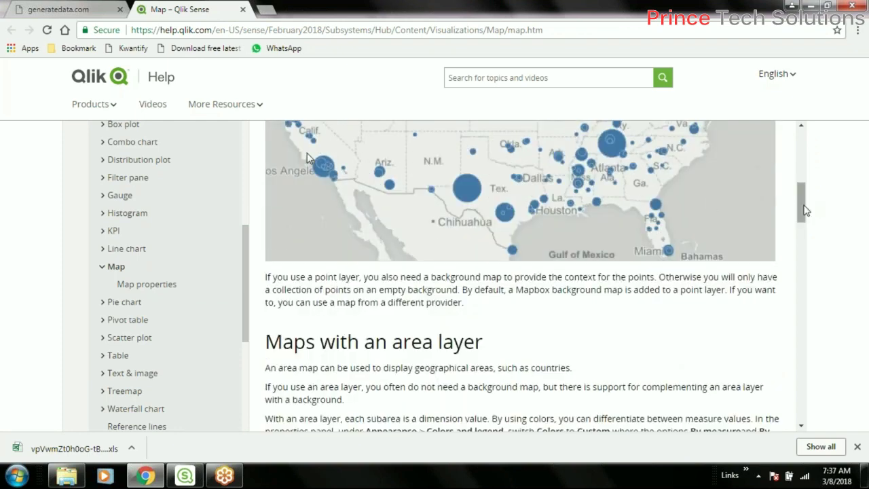
left_click_drag(805, 210, 798, 378)
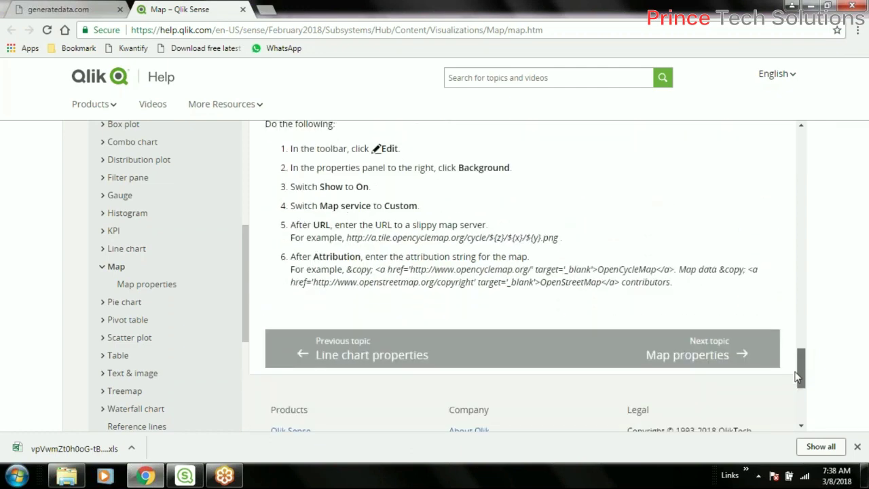
left_click_drag(798, 378, 795, 382)
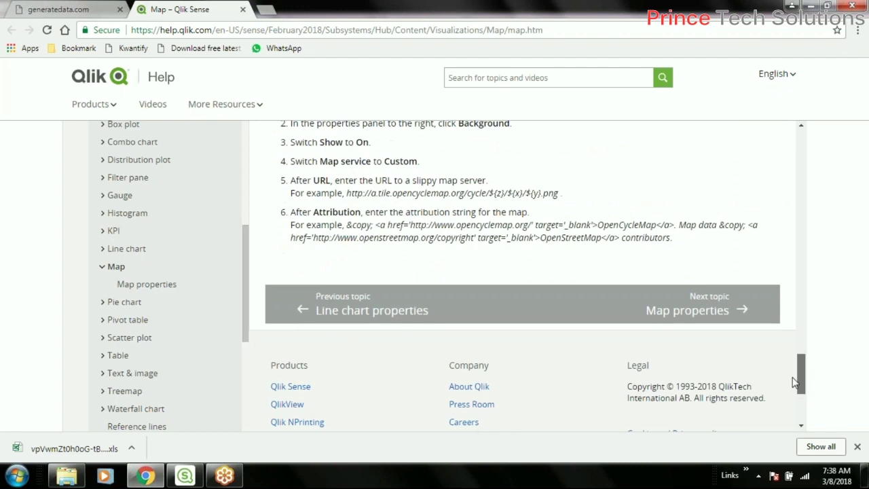
left_click_drag(792, 368, 780, 384)
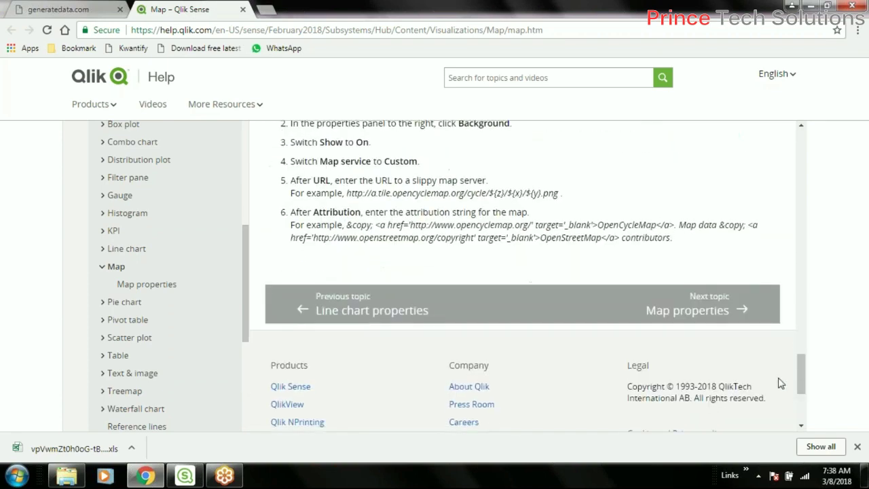
left_click(732, 306)
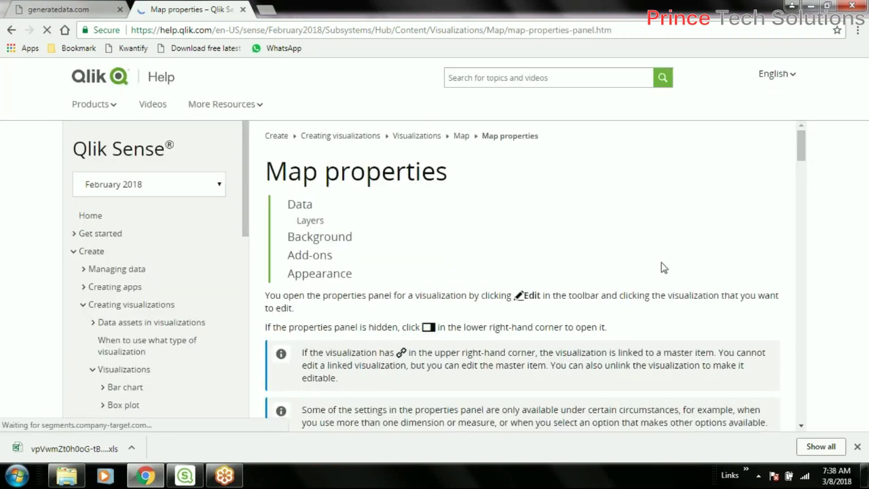
Scroll through the Map properties help page
scroll(702, 273, "down", 2)
scroll(699, 278, "down", 6)
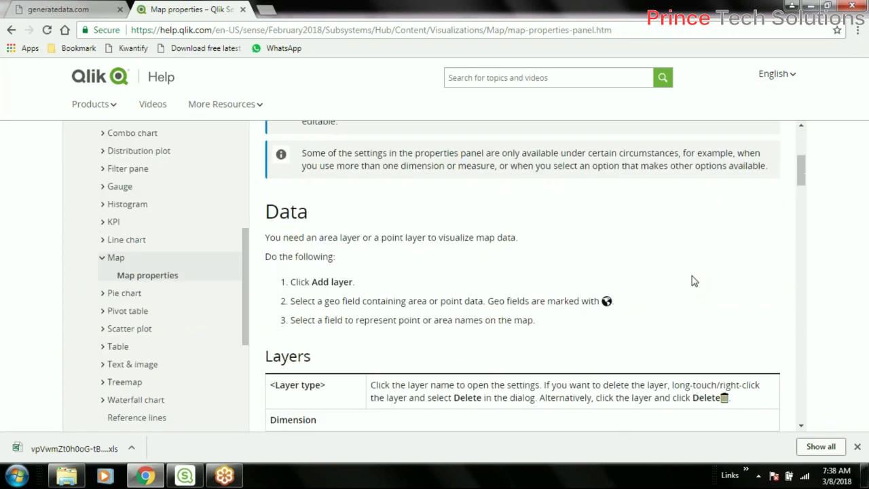
scroll(665, 300, "down", 15)
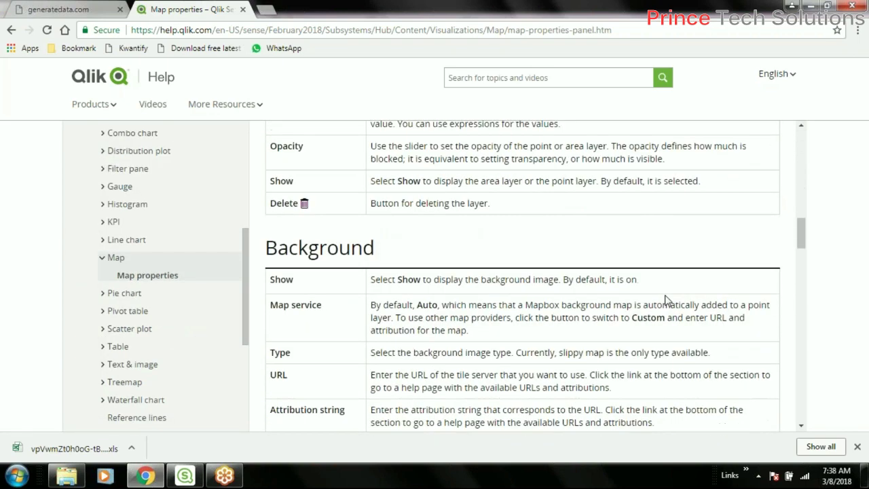
scroll(523, 275, "down", 12)
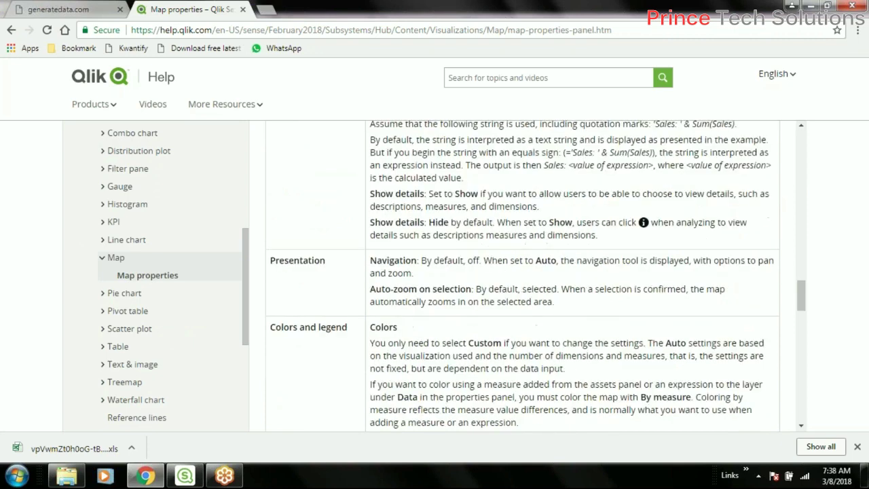
scroll(756, 302, "down", 3)
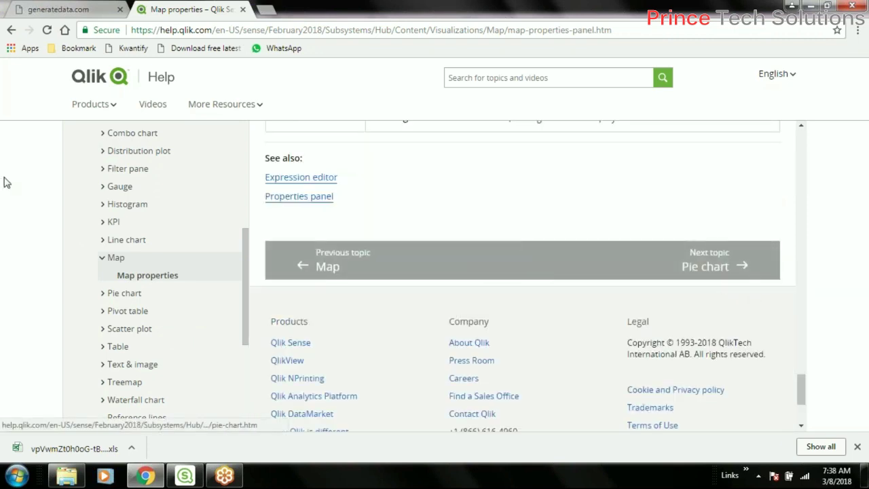
Go back to the Map help article and scroll to its 'Creating a map' section
left_click(10, 32)
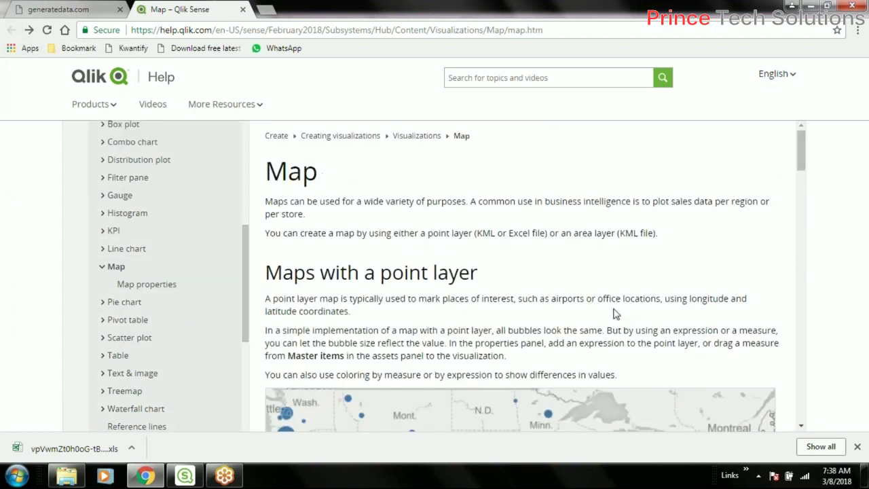
scroll(614, 314, "down", 3)
scroll(615, 314, "up", 1)
scroll(615, 314, "down", 8)
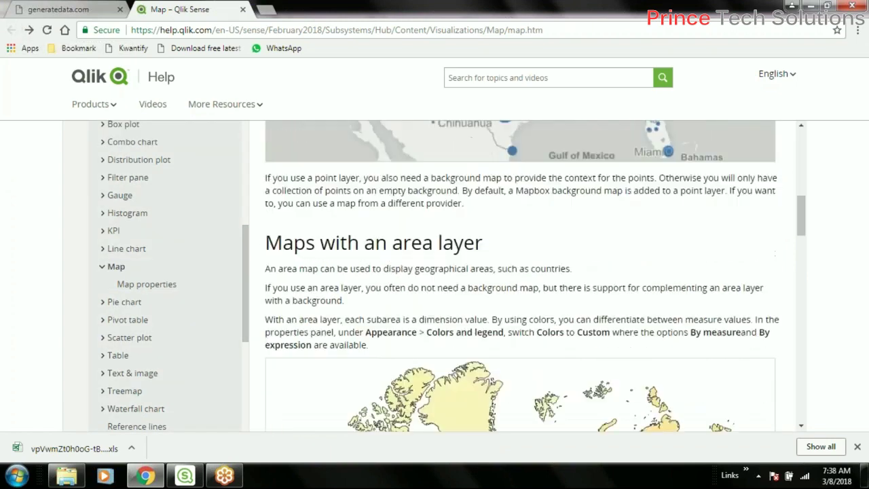
scroll(535, 276, "down", 12)
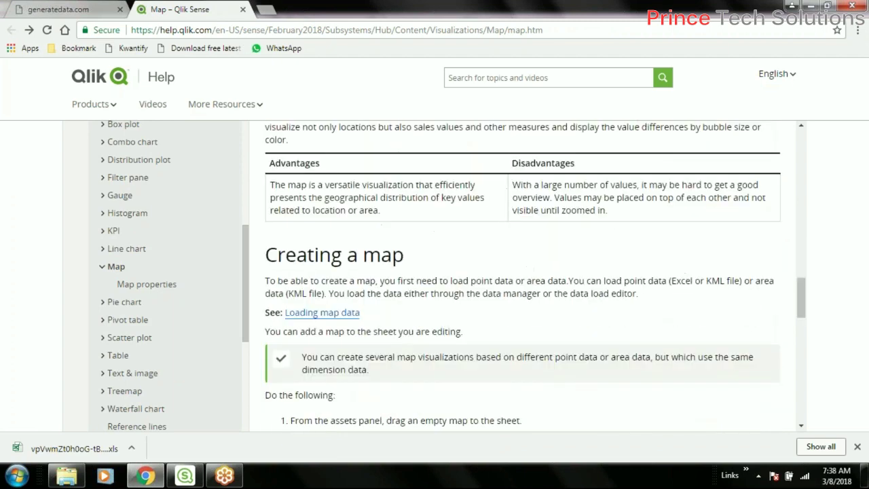
Open the 'Loading map data' help link in a new tab and skim it
right_click(342, 313)
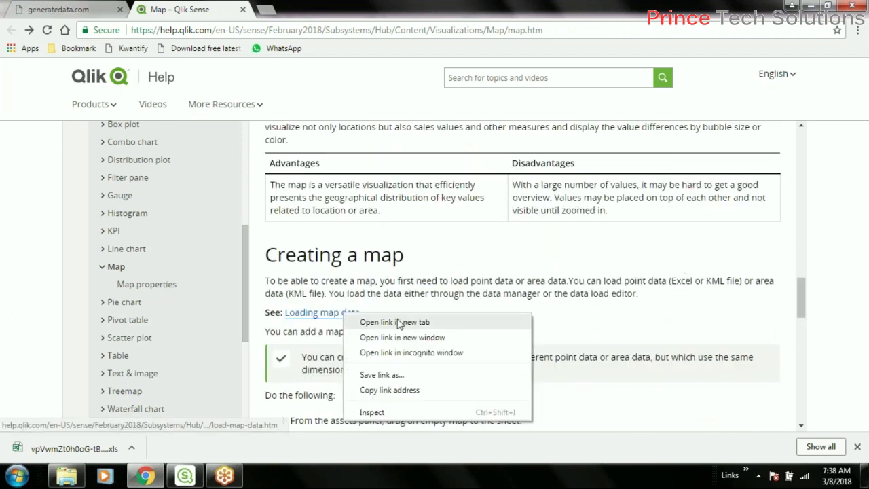
left_click(399, 322)
left_click(338, 9)
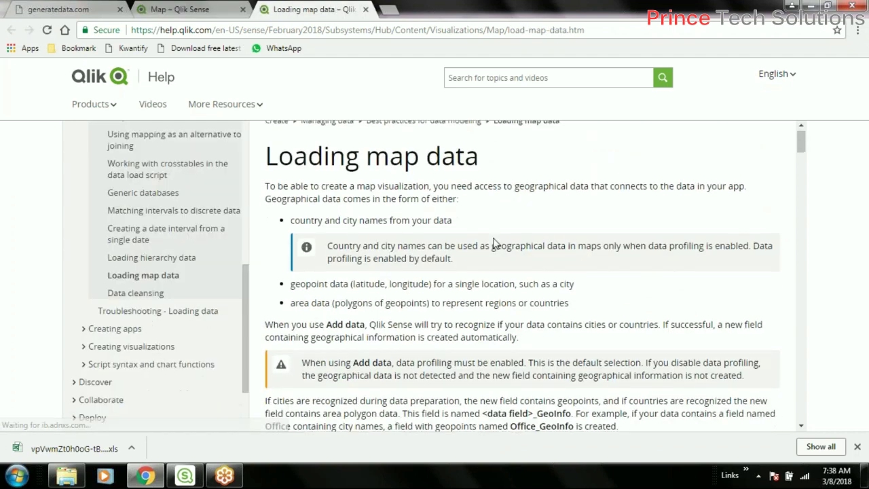
scroll(495, 243, "down", 15)
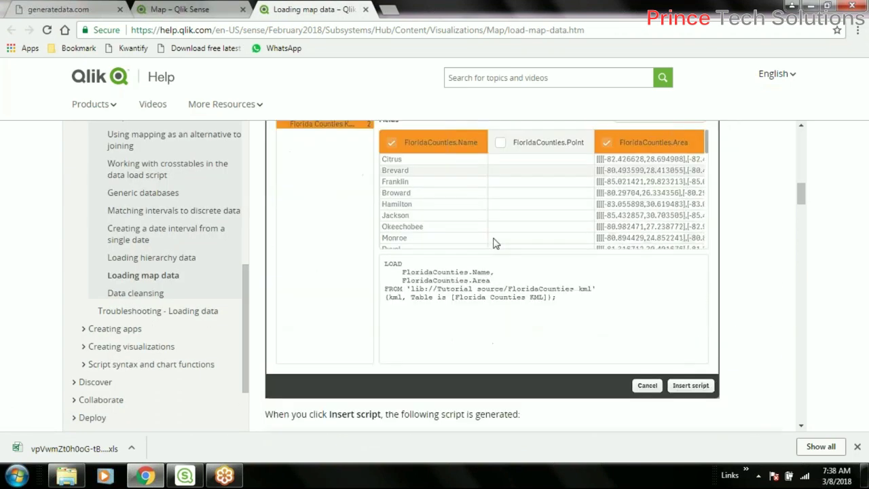
scroll(495, 243, "down", 7)
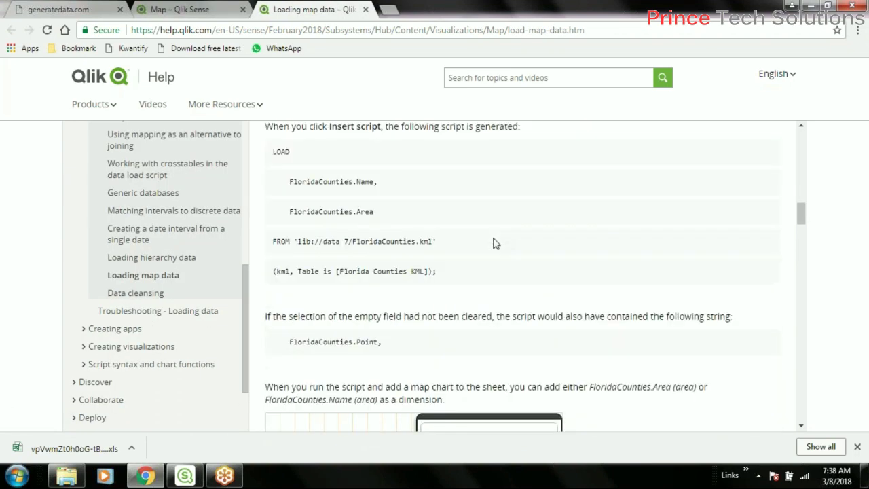
On the Map help page's background-map steps, select the example OpenCycleMap tile-server URL
left_click(221, 5)
scroll(551, 323, "down", 7)
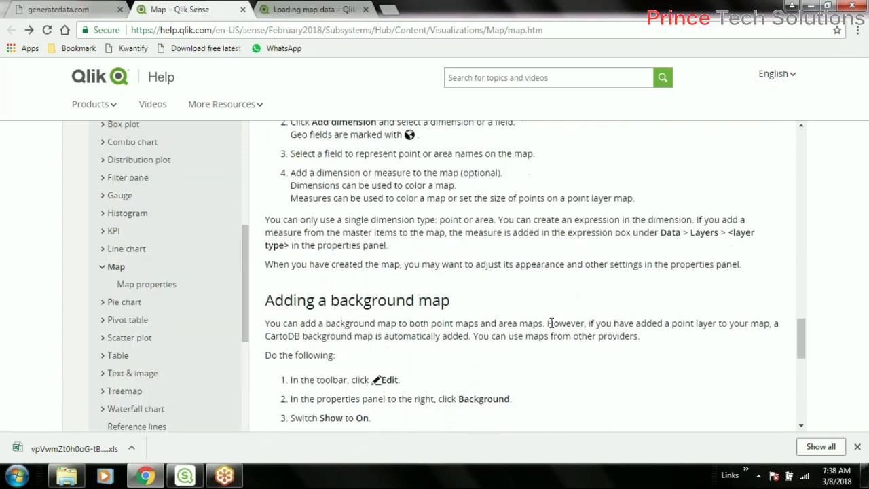
scroll(551, 323, "down", 3)
left_click_drag(563, 278, 347, 279)
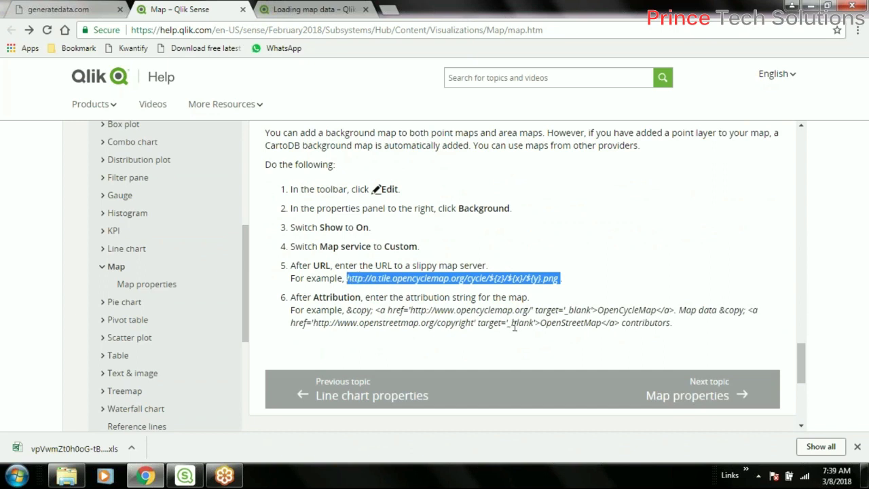
left_click(573, 268)
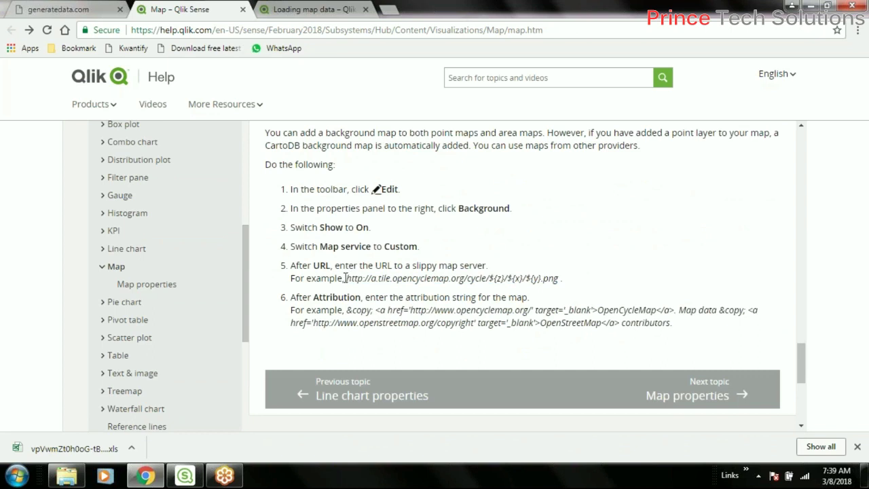
left_click_drag(347, 278, 558, 280)
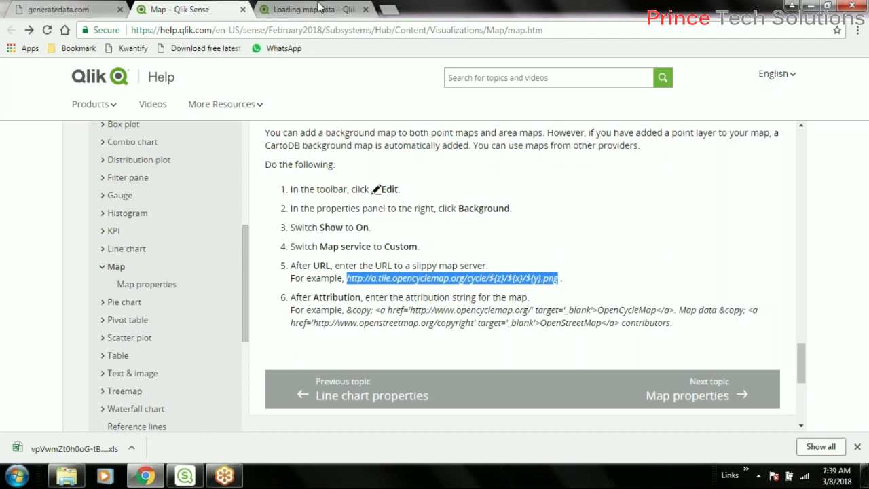
left_click(184, 475)
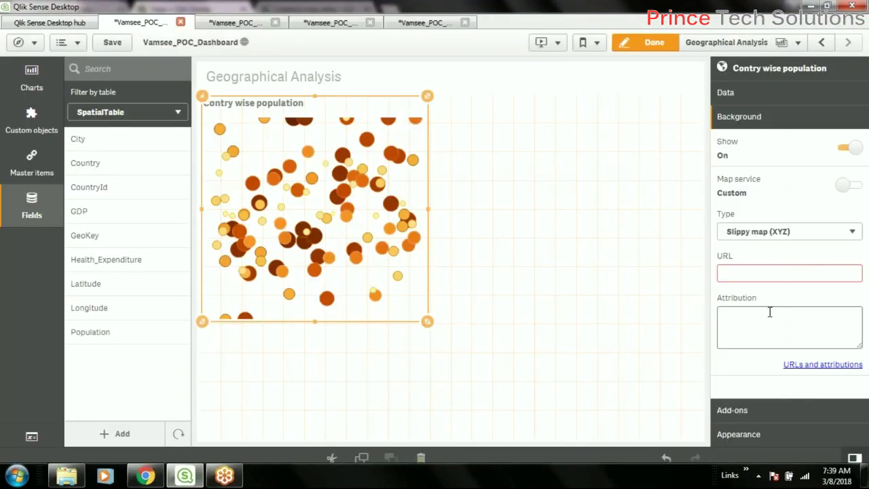
Paste the OpenCycleMap tile-server URL into the map's URL field, then select the help page's attribution HTML
left_click(753, 274)
key("ctrl+v")
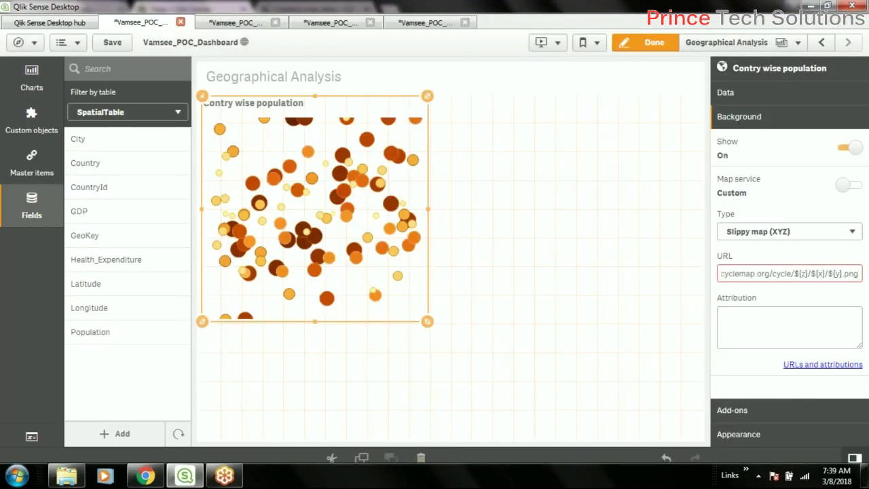
mouse_move(148, 479)
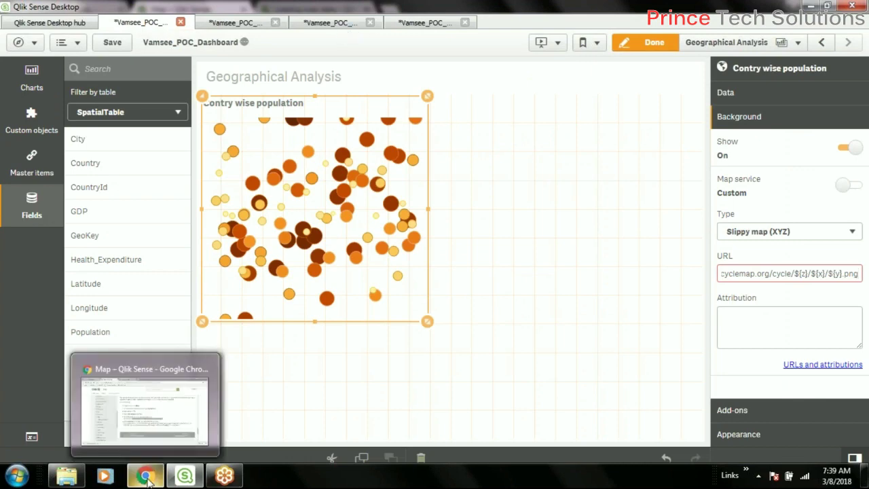
left_click(146, 478)
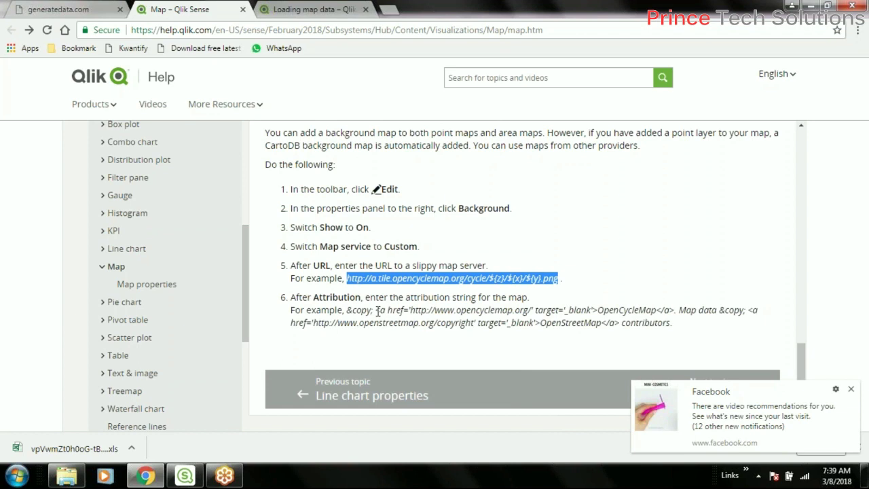
left_click_drag(378, 310, 622, 325)
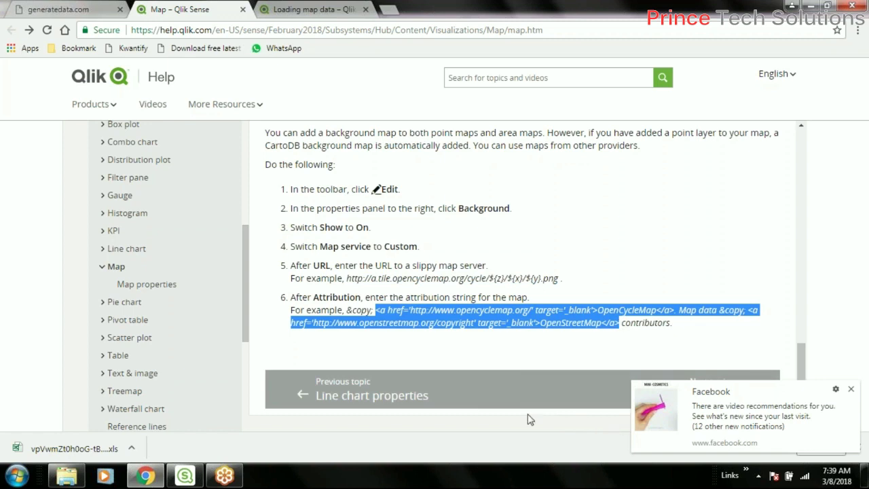
Paste the OpenCycleMap/OpenStreetMap attribution HTML into the map's Attribution field and apply it
left_click(184, 476)
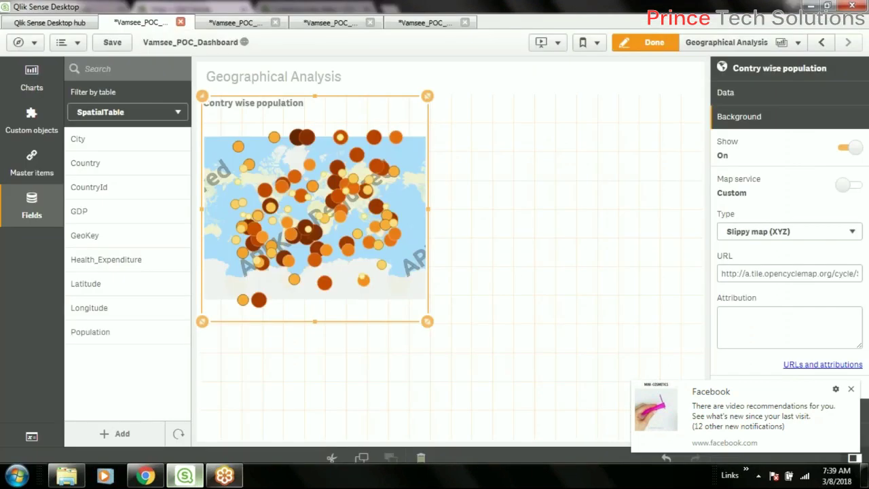
left_click(746, 339)
left_click(787, 335)
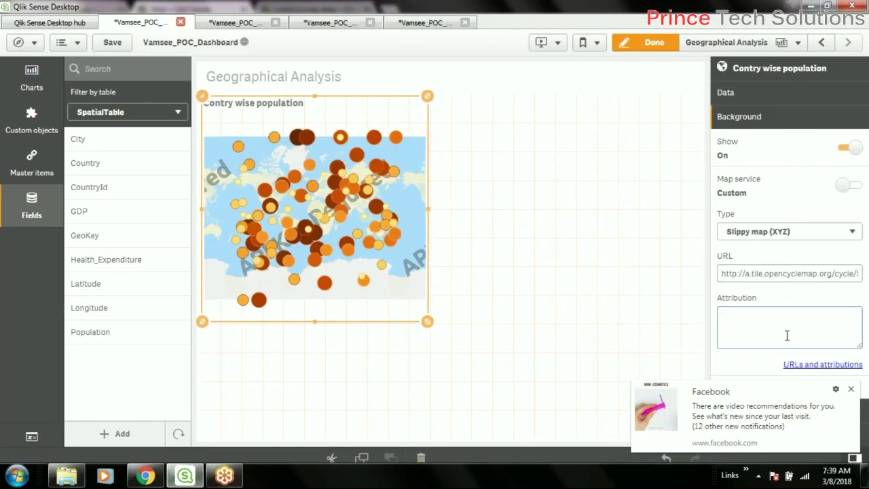
key("ctrl+v")
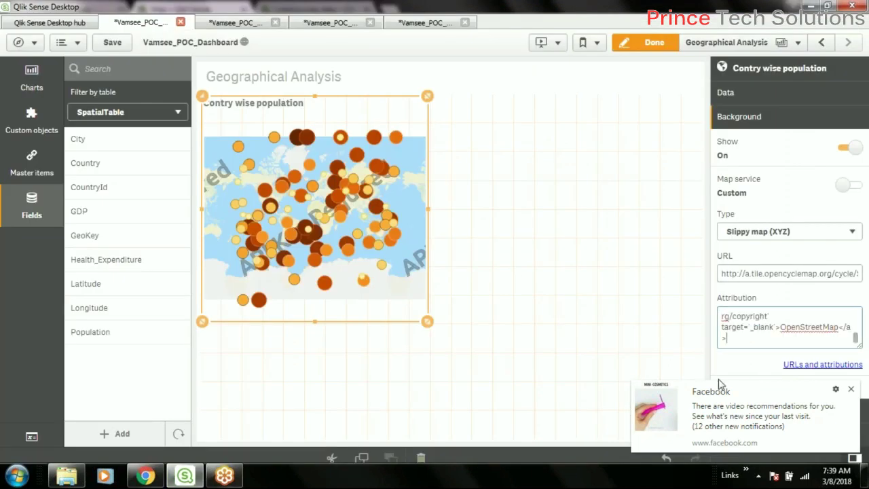
left_click(745, 368)
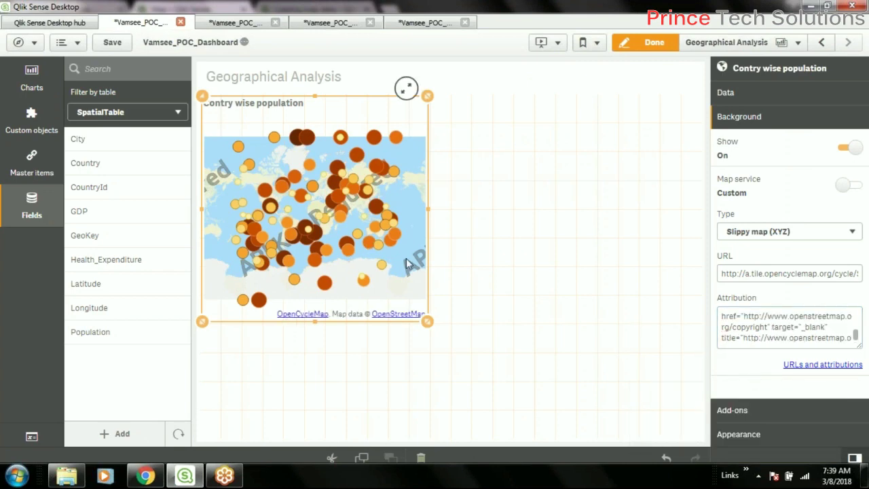
Leave edit mode and pan and zoom the map across the population bubbles, including South America
left_click(649, 42)
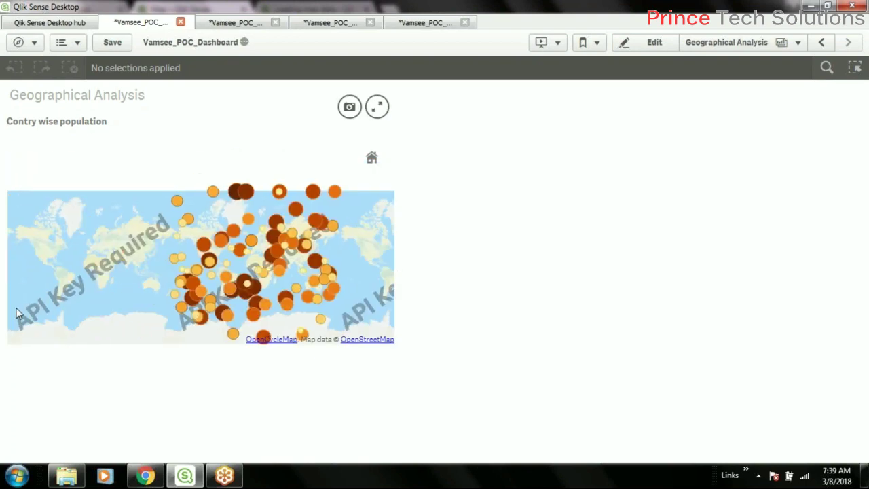
left_click_drag(75, 300, 115, 280)
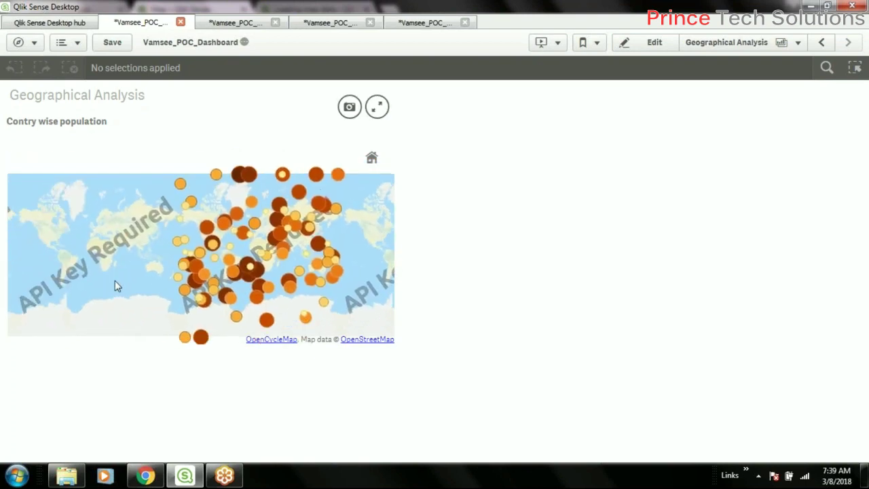
left_click_drag(151, 238, 112, 202)
scroll(285, 251, "up", 4)
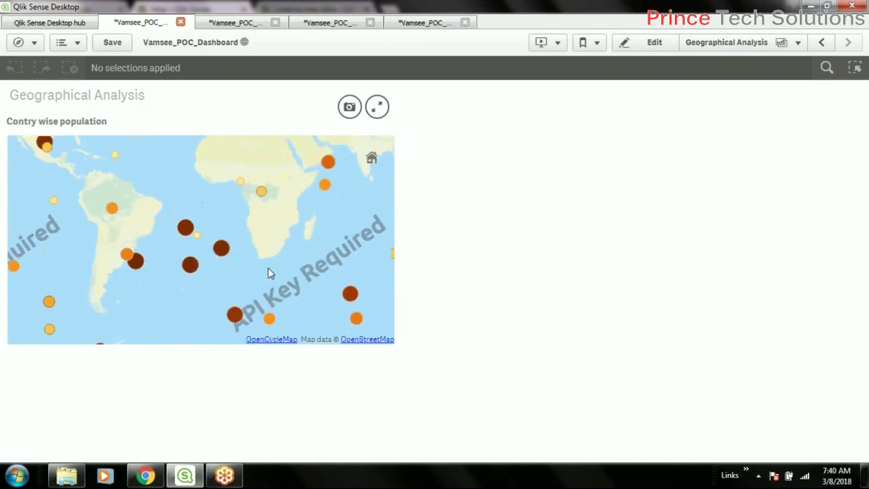
scroll(198, 245, "up", 3)
left_click_drag(198, 244, 317, 241)
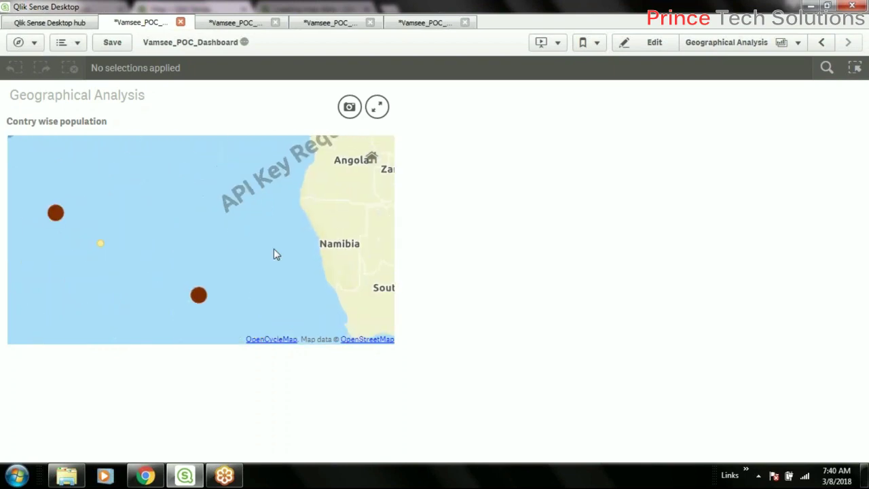
left_click_drag(250, 233, 351, 190)
scroll(209, 215, "down", 2)
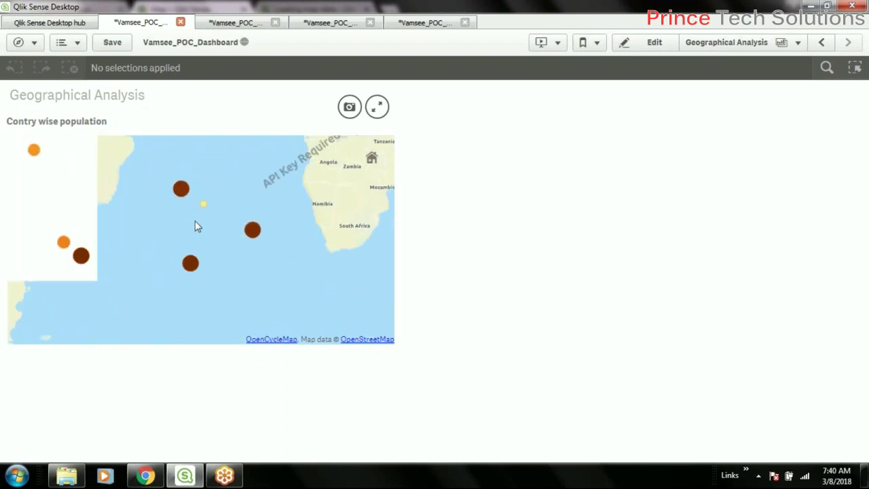
left_click_drag(161, 209, 369, 231)
Pan back and zoom into central Africa around Sudan, Ethiopia and Chad
scroll(309, 210, "down", 1)
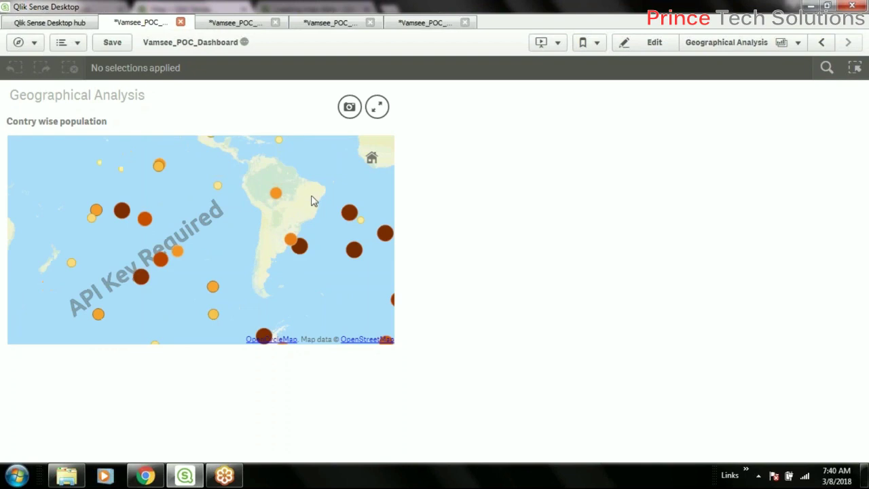
left_click_drag(312, 197, 202, 242)
left_click_drag(305, 224, 153, 220)
scroll(260, 207, "up", 1)
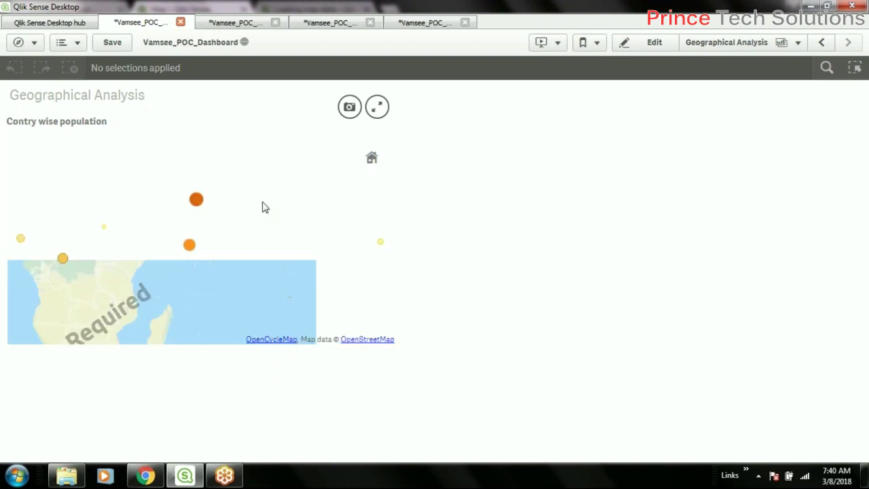
scroll(202, 214, "up", 1)
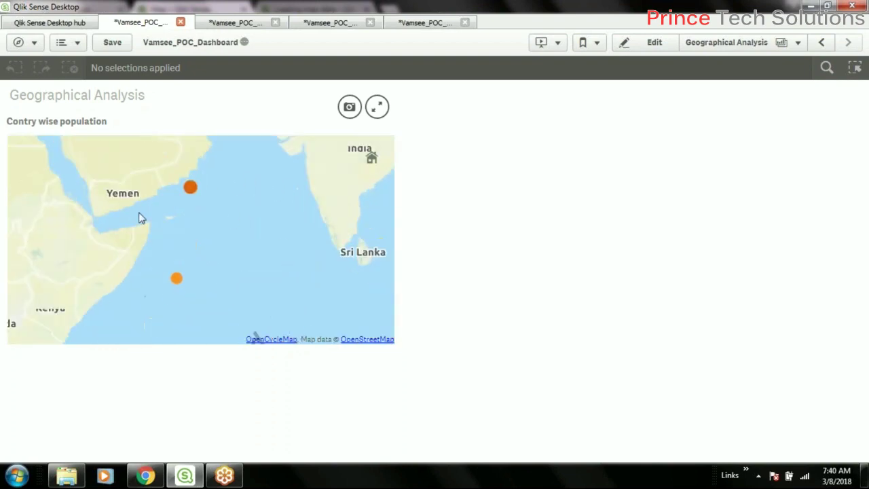
left_click_drag(140, 217, 278, 227)
left_click_drag(170, 246, 199, 240)
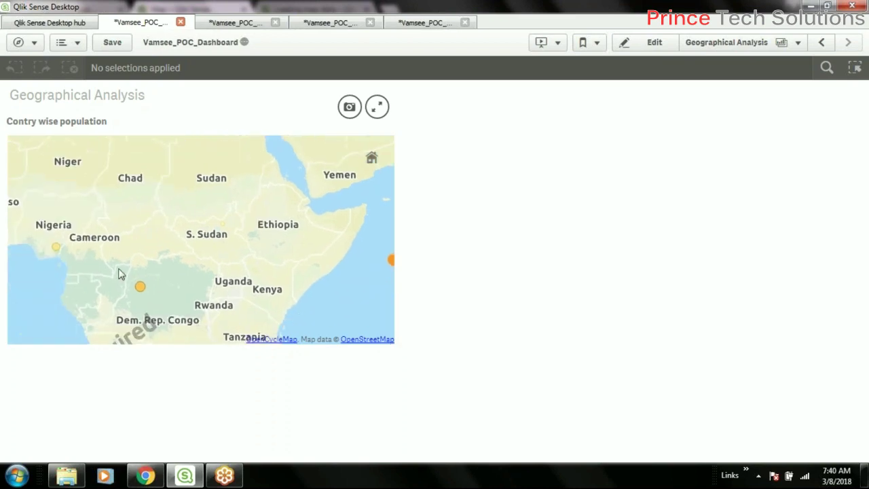
scroll(139, 289, "up", 1)
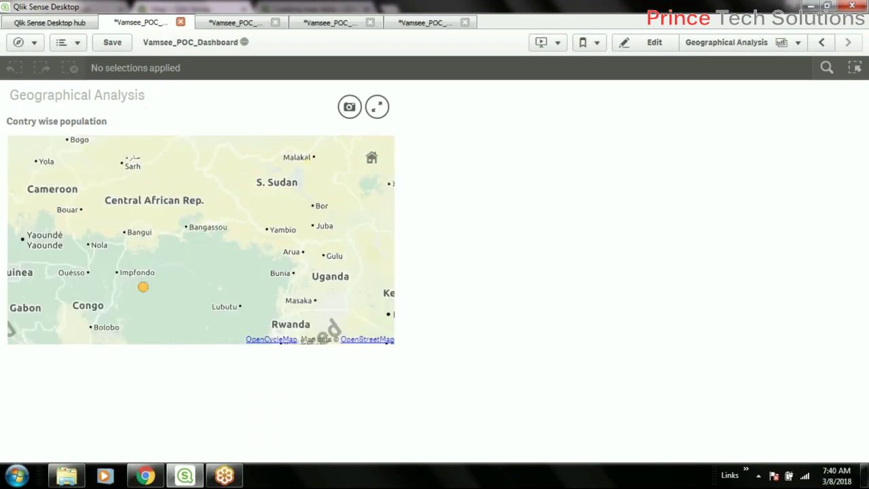
scroll(225, 285, "up", 1)
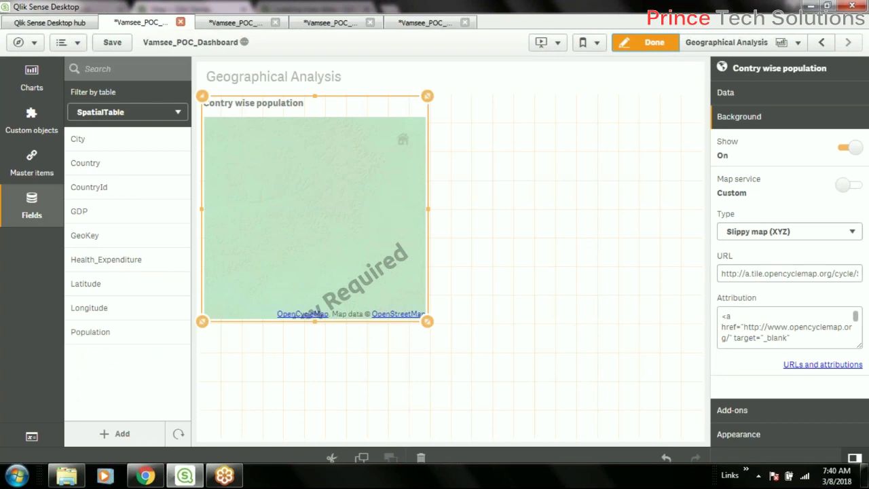
Set the Map service back to Auto, drag the map chart larger, and exit editing
left_click(846, 188)
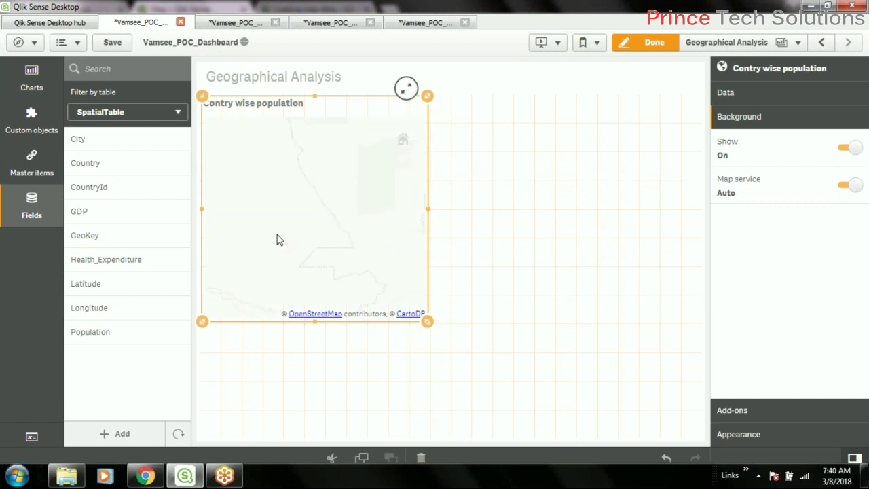
left_click_drag(427, 322, 492, 351)
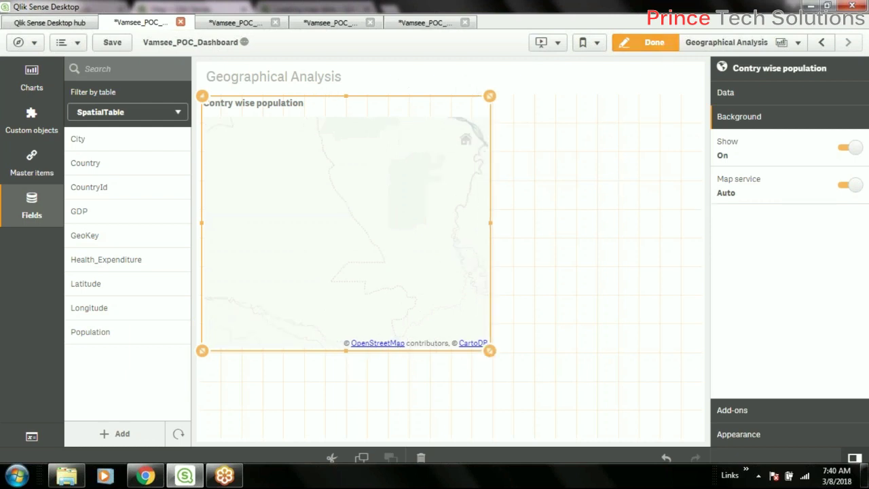
left_click(659, 43)
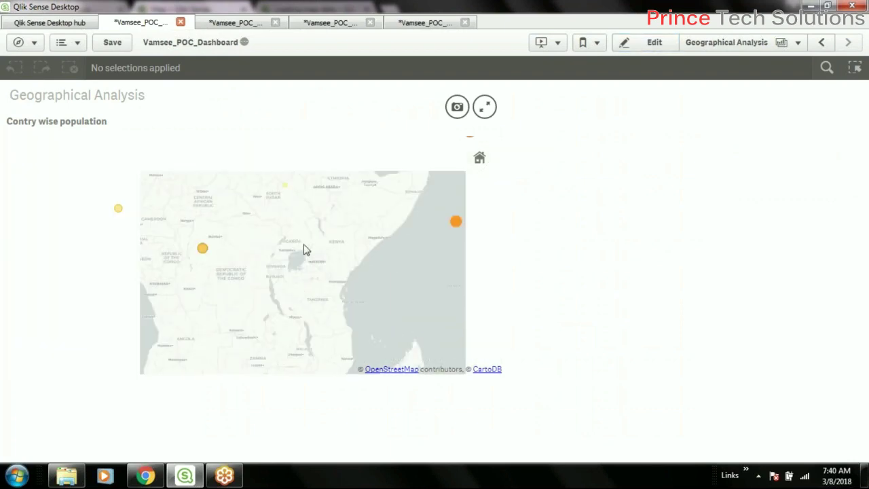
left_click_drag(356, 210, 225, 252)
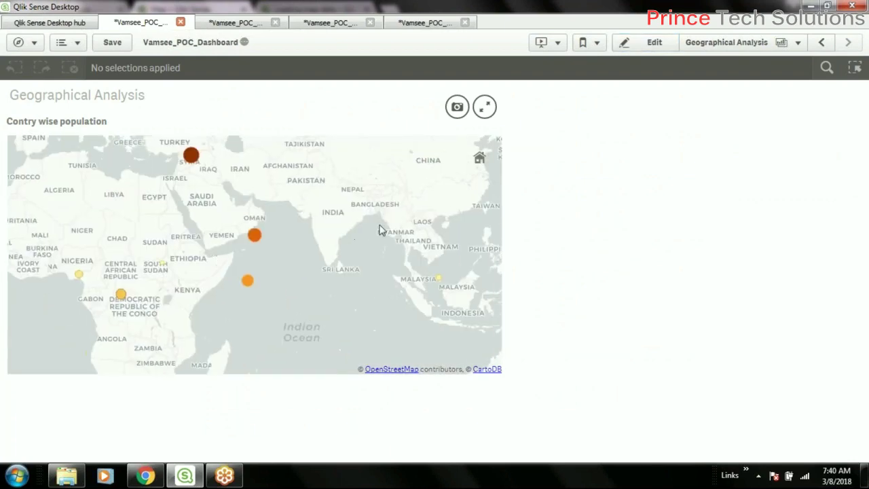
left_click_drag(380, 229, 339, 252)
scroll(314, 250, "up", 2)
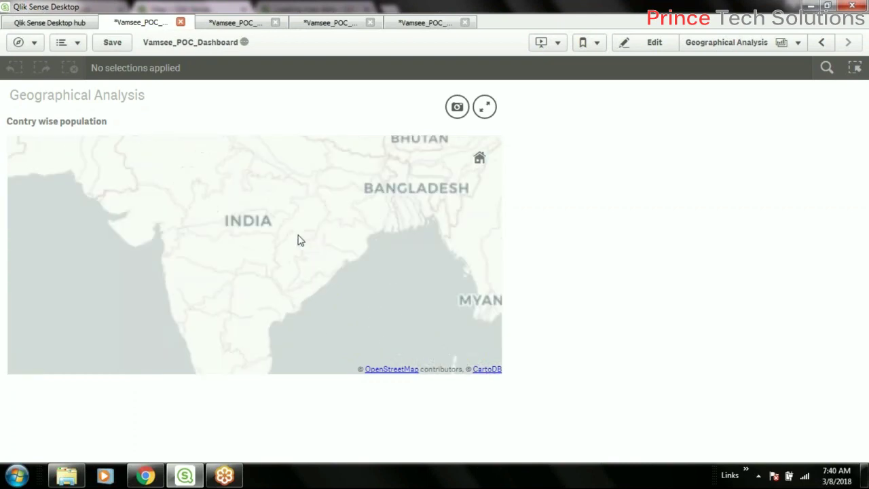
scroll(219, 233, "down", 3)
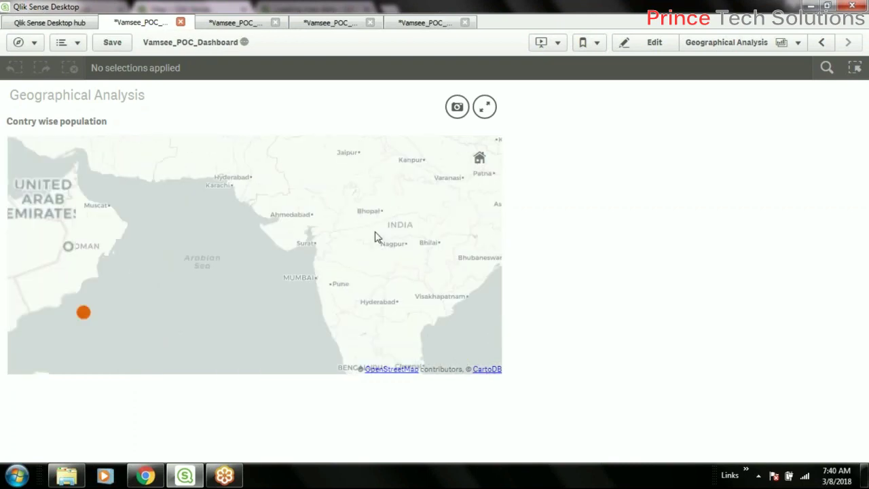
scroll(146, 248, "up", 1)
left_click_drag(145, 249, 365, 219)
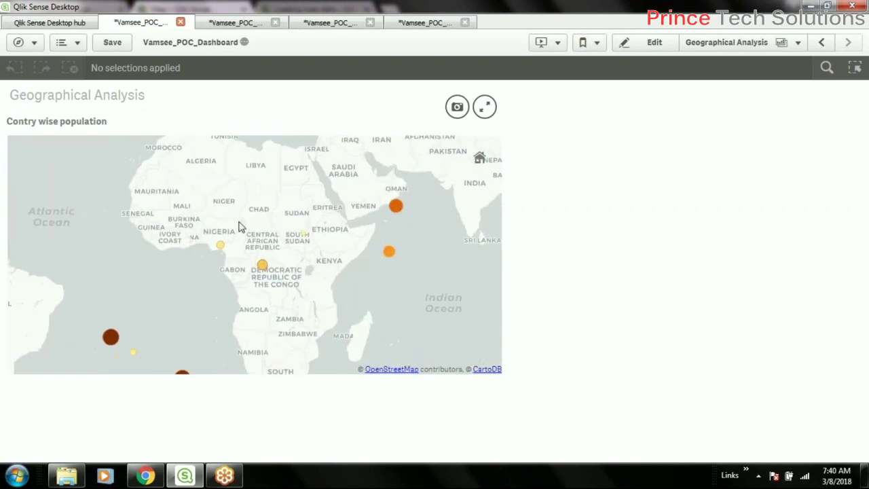
left_click_drag(26, 303, 207, 280)
left_click(146, 276)
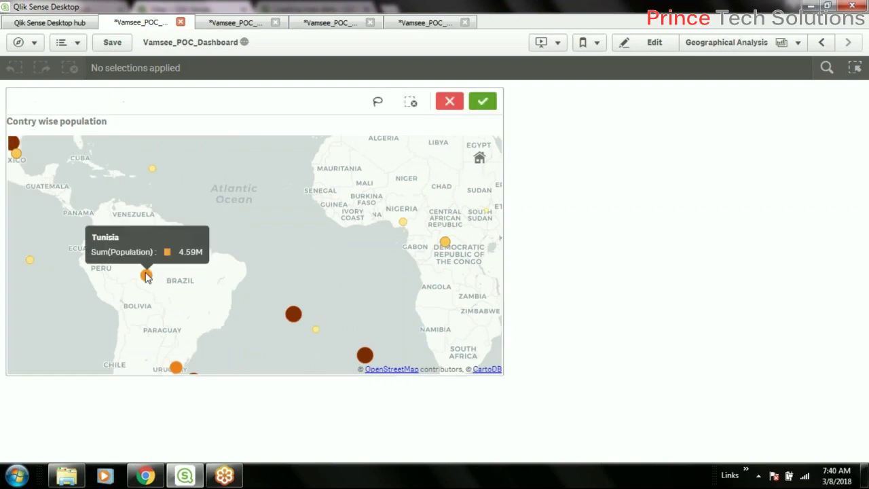
left_click(146, 275)
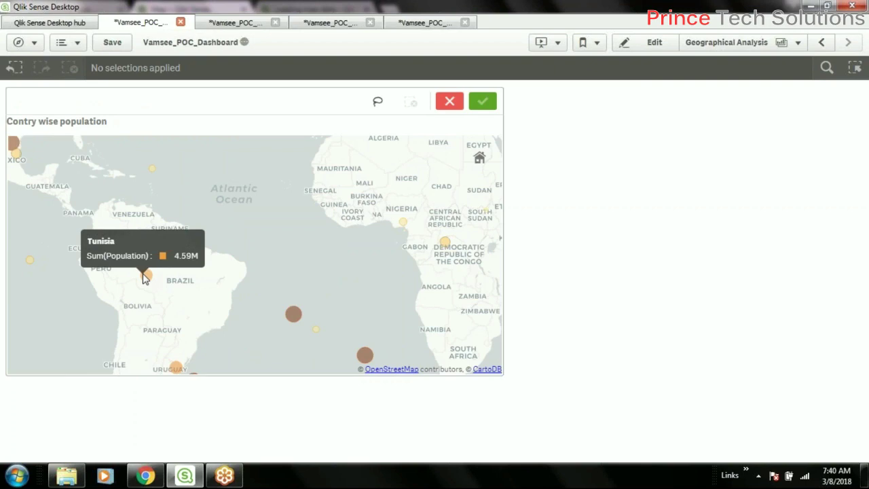
left_click(145, 277)
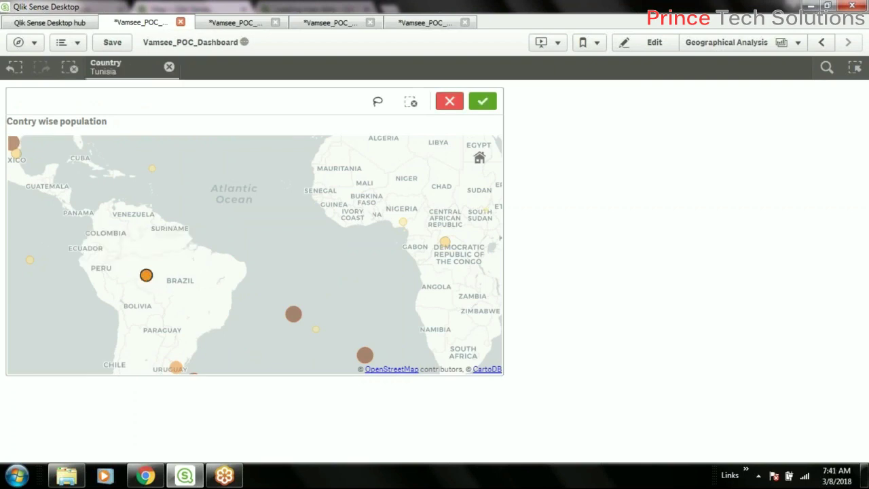
left_click(449, 101)
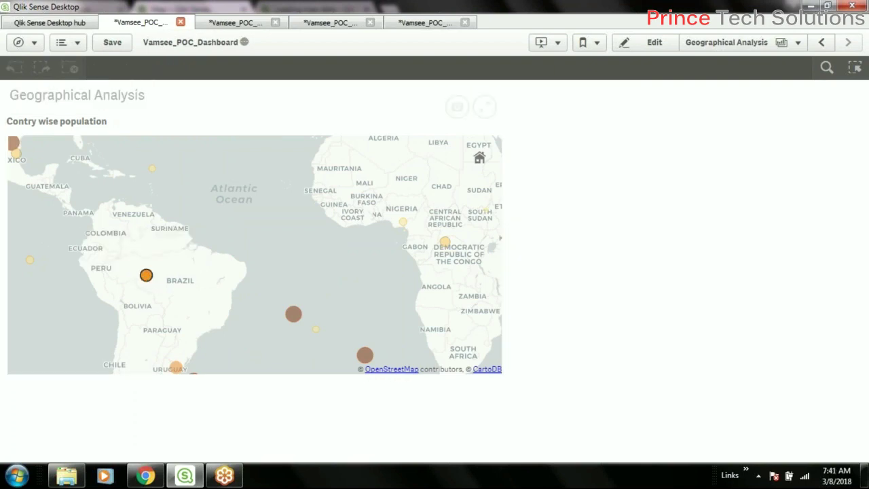
left_click(347, 24)
left_click(144, 23)
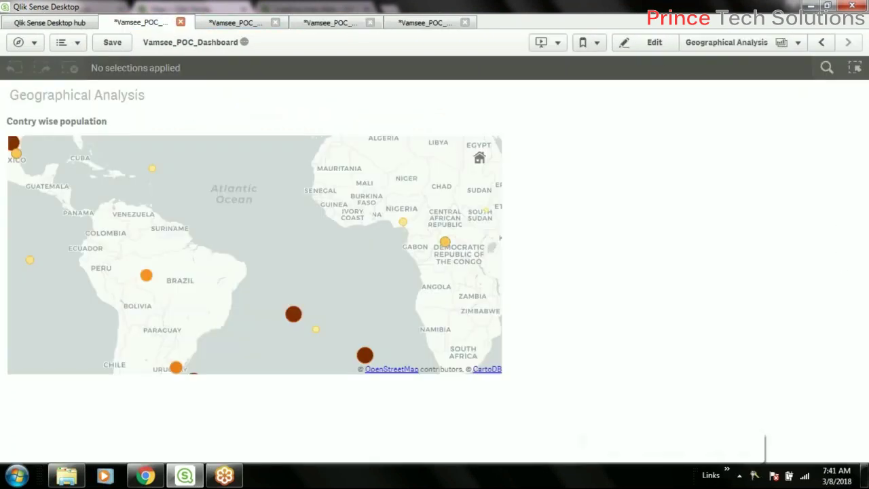
Change the map measure's label from Sum(Population) to Population
left_click(655, 42)
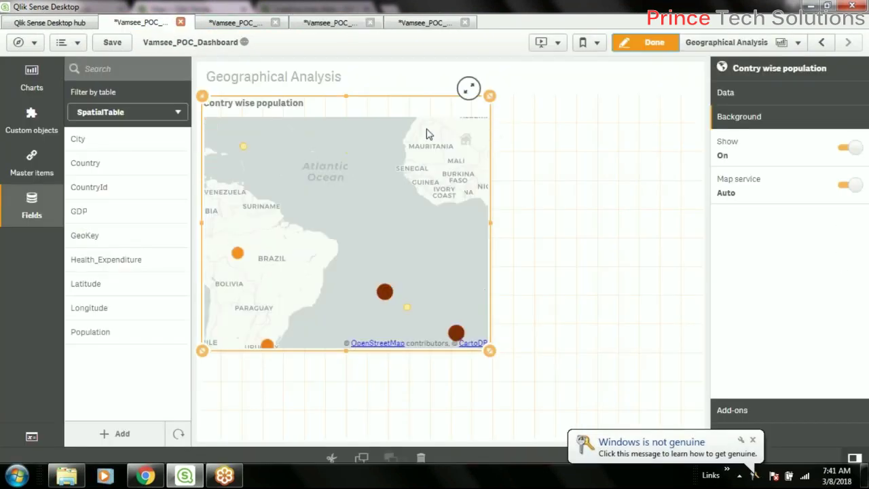
left_click(745, 95)
left_click(797, 353)
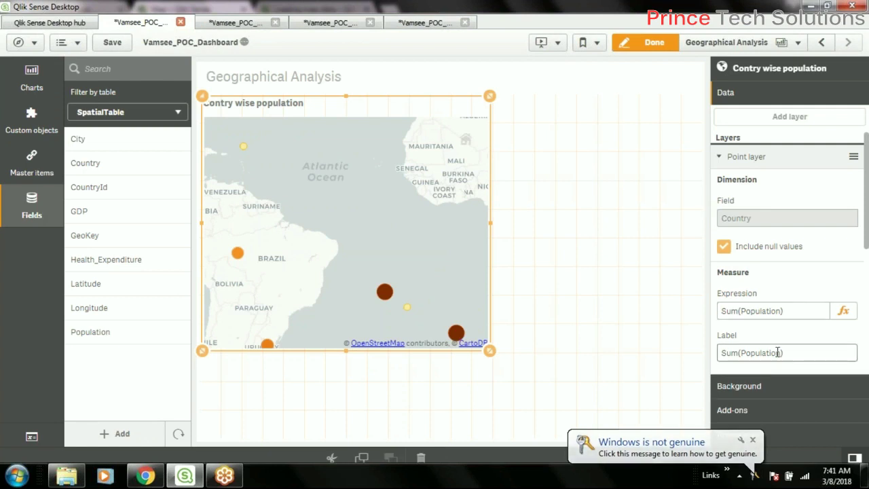
key("BackSpace")
left_click(743, 353)
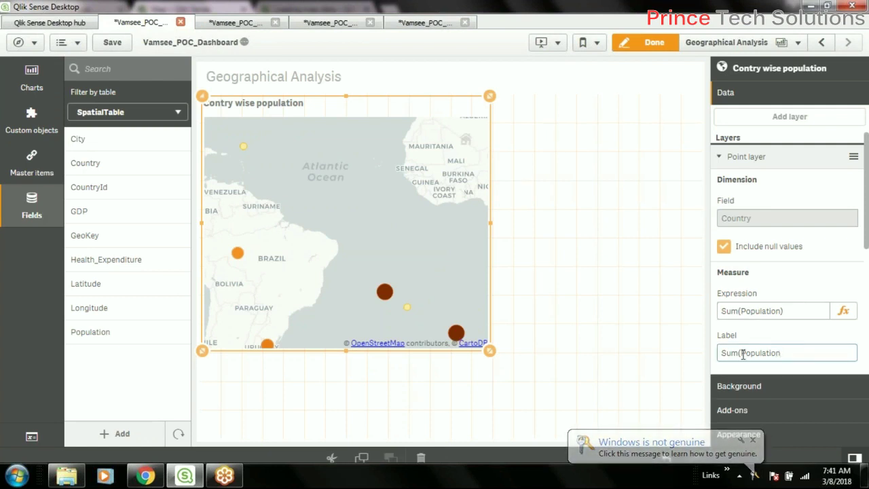
key("BackSpace")
key("BackSpace")
key("BackSpace")
key("BackSpace")
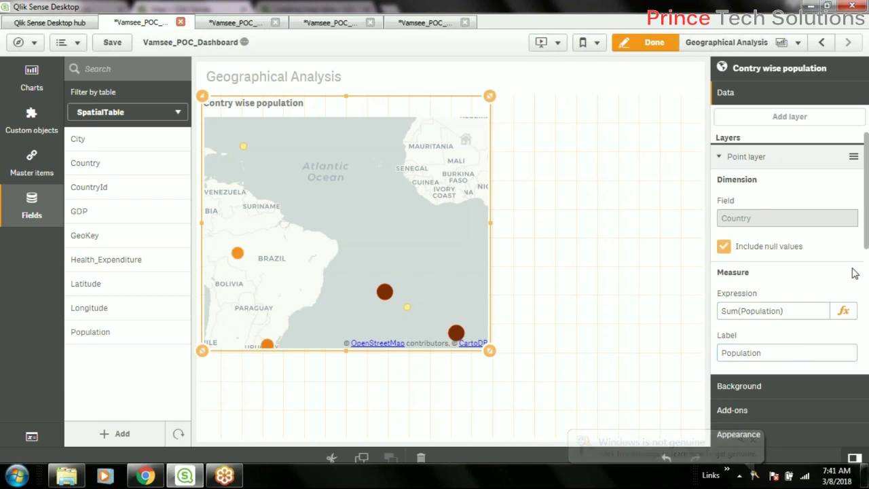
Format the measure values as Number with the 1,000 pattern and enlarge the map chart
scroll(842, 279, "down", 1)
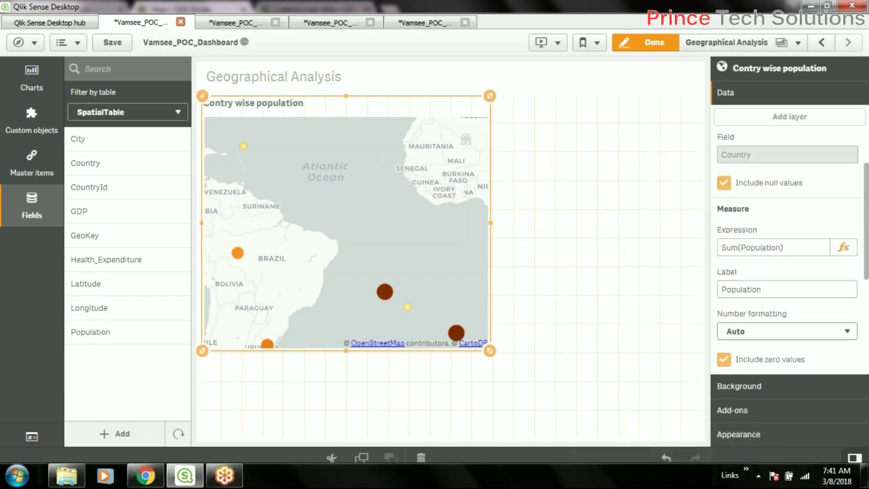
left_click(843, 331)
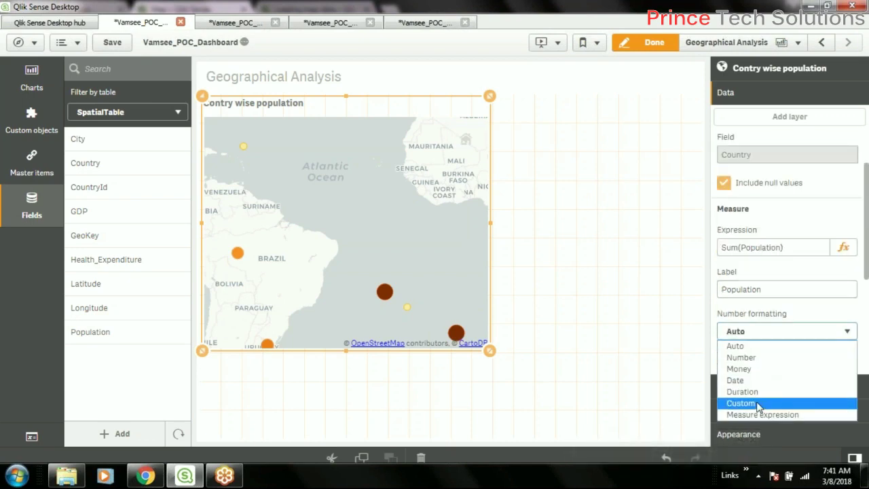
left_click(741, 357)
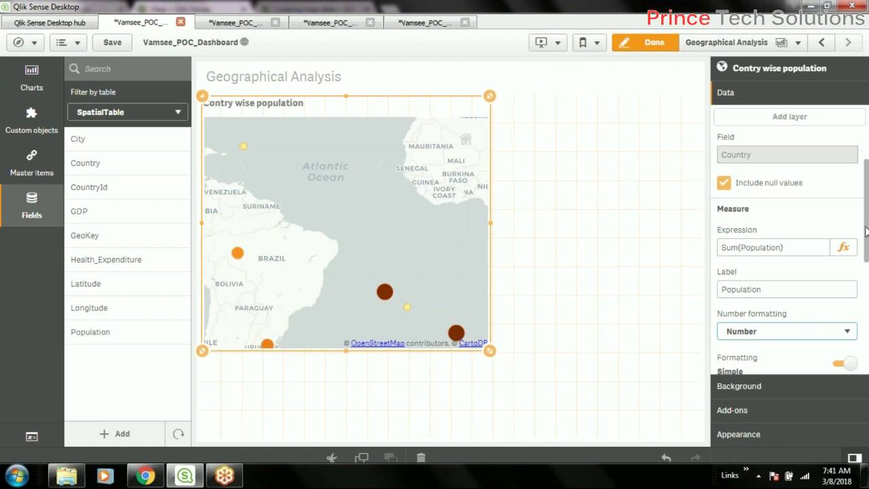
left_click_drag(865, 232, 859, 359)
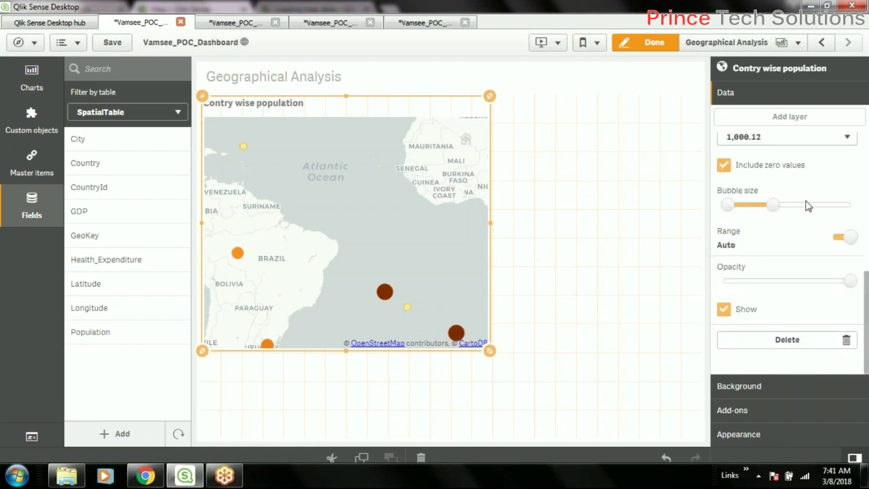
left_click(848, 137)
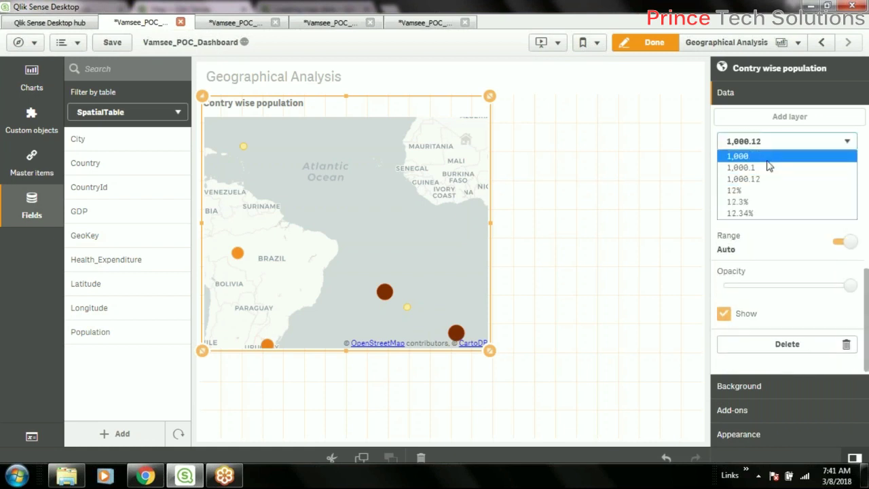
left_click(767, 156)
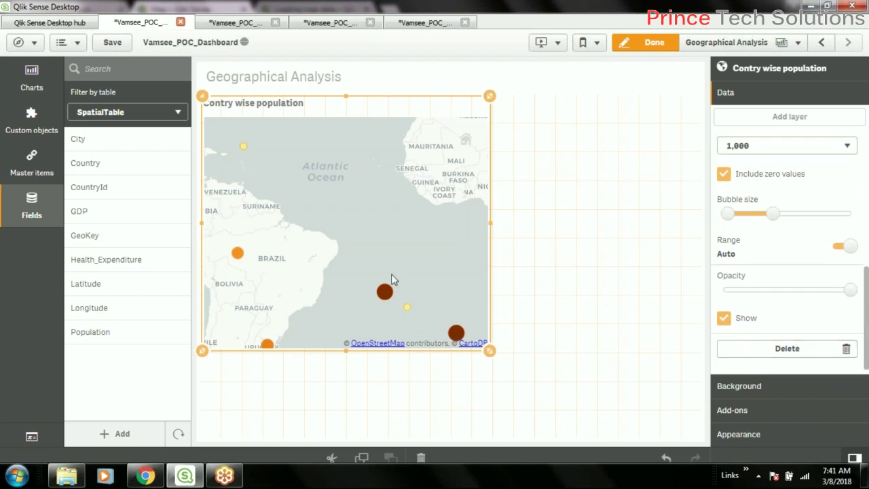
left_click_drag(492, 355, 642, 449)
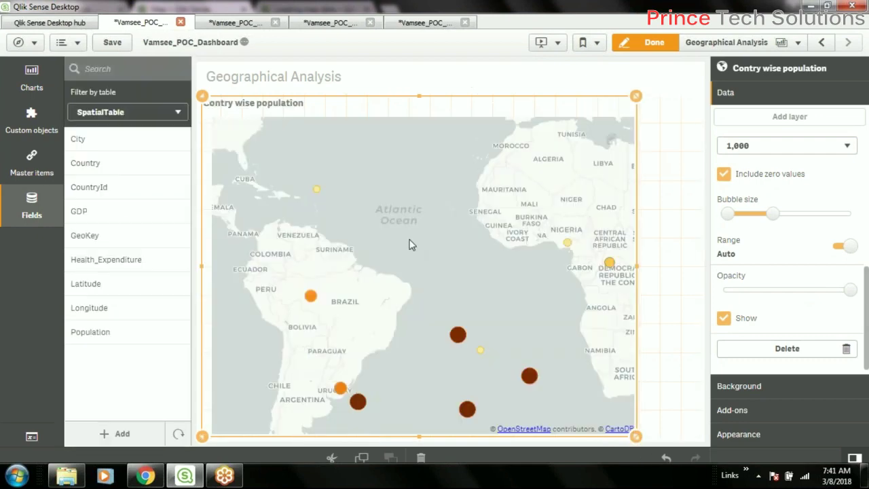
left_click(663, 47)
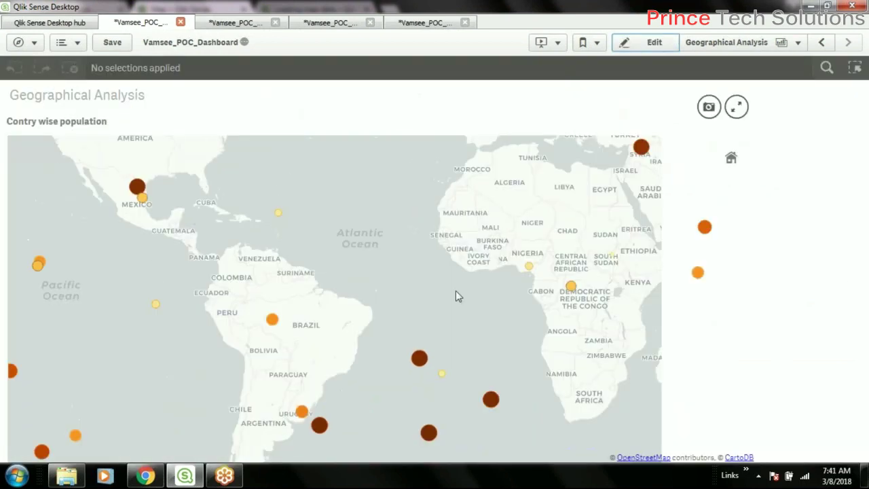
left_click_drag(456, 291, 452, 205)
scroll(461, 268, "down", 3)
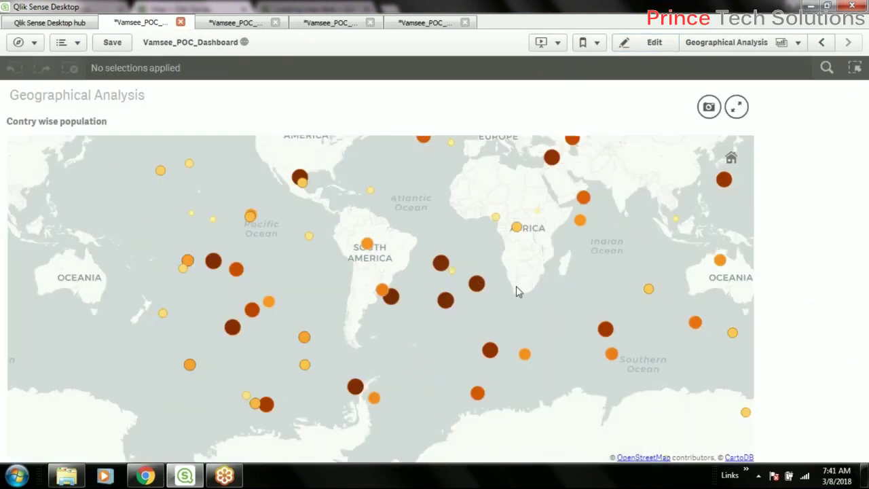
left_click_drag(517, 288, 397, 348)
left_click_drag(520, 262, 640, 204)
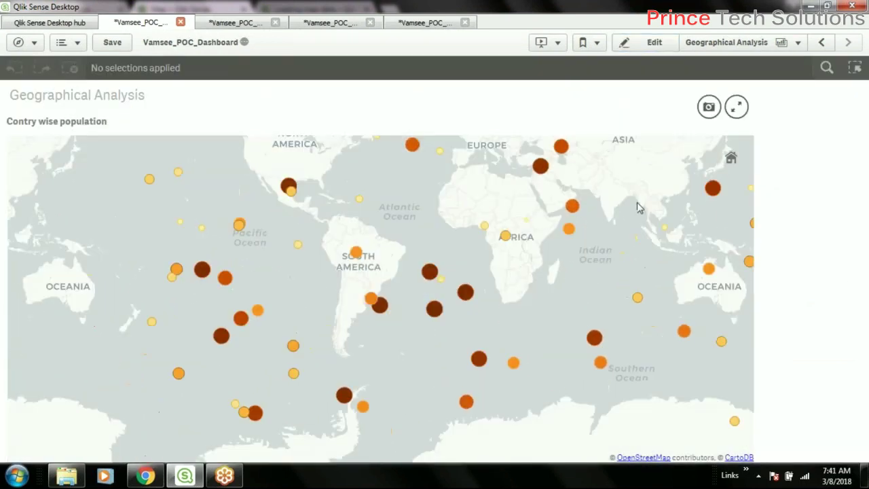
left_click_drag(356, 299, 333, 326)
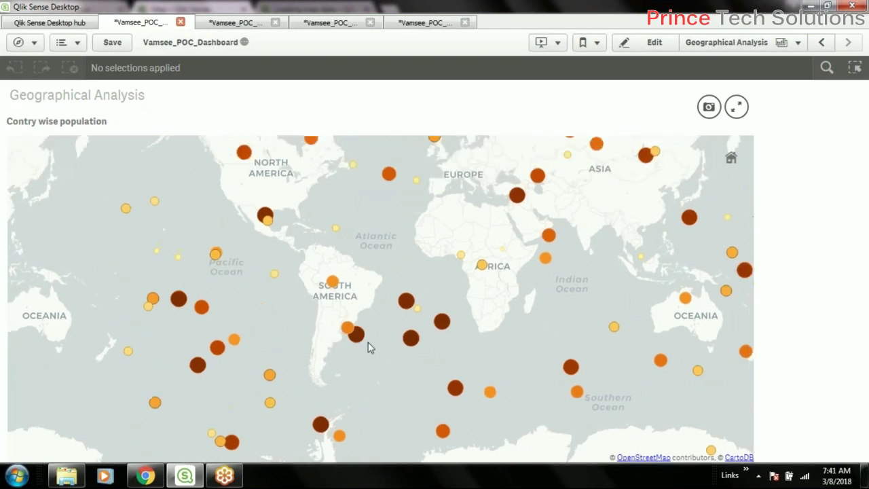
mouse_move(361, 341)
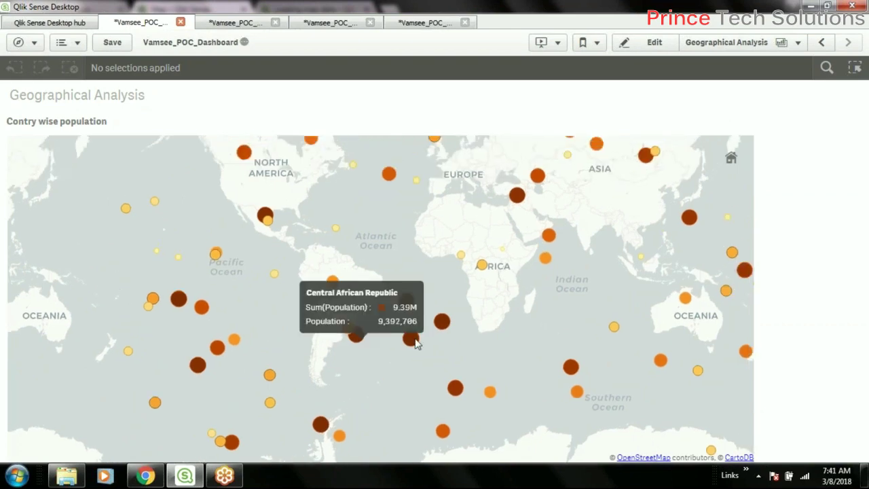
mouse_move(415, 342)
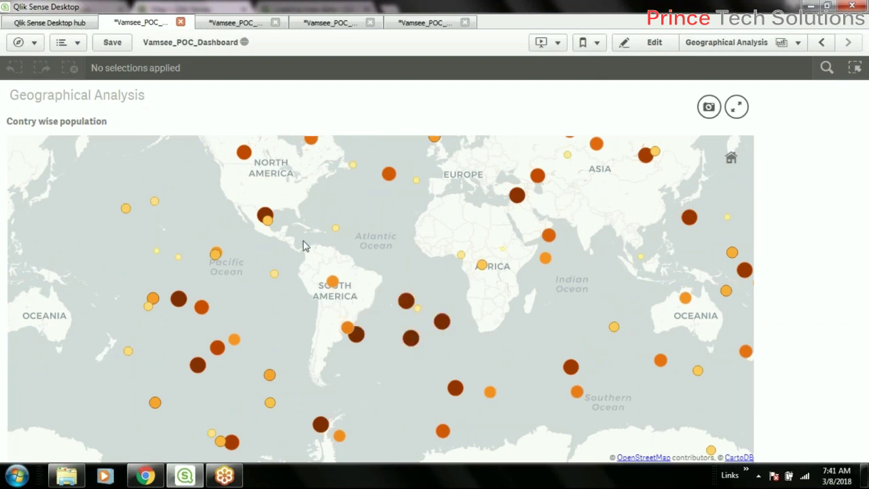
Reopen the sheet for editing and place the cursor in the point layer's Sum(Population) expression
left_click(628, 42)
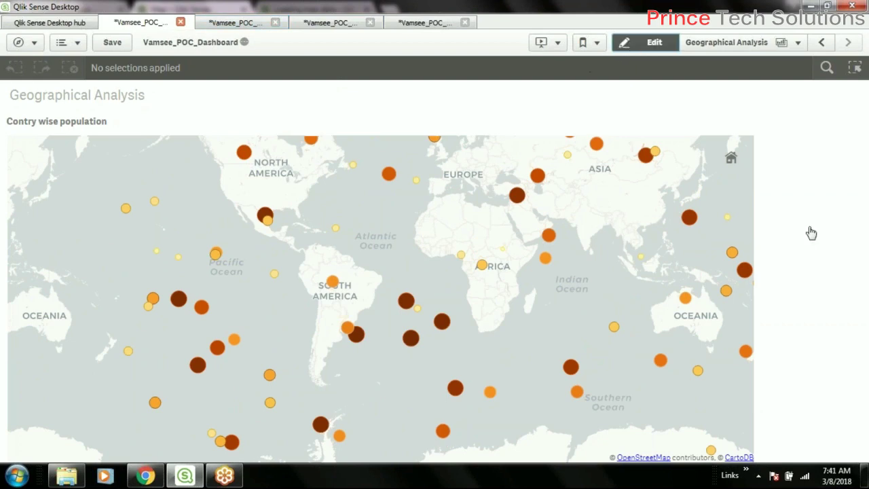
left_click(803, 311)
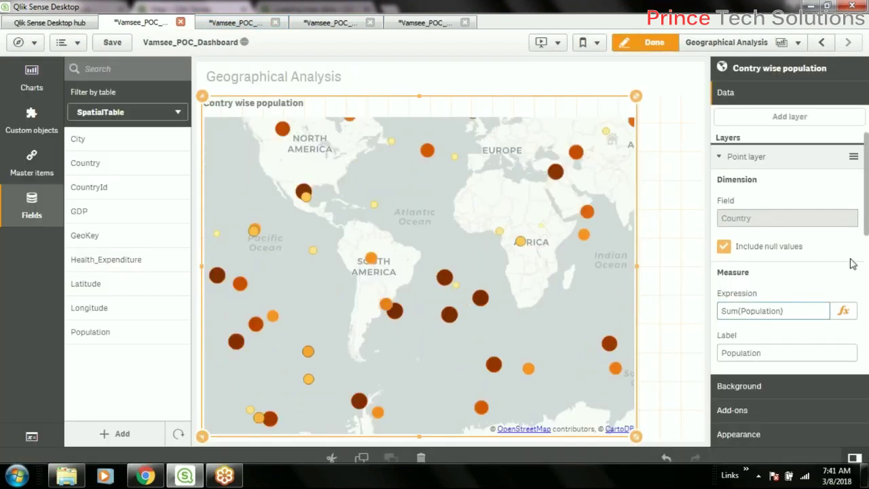